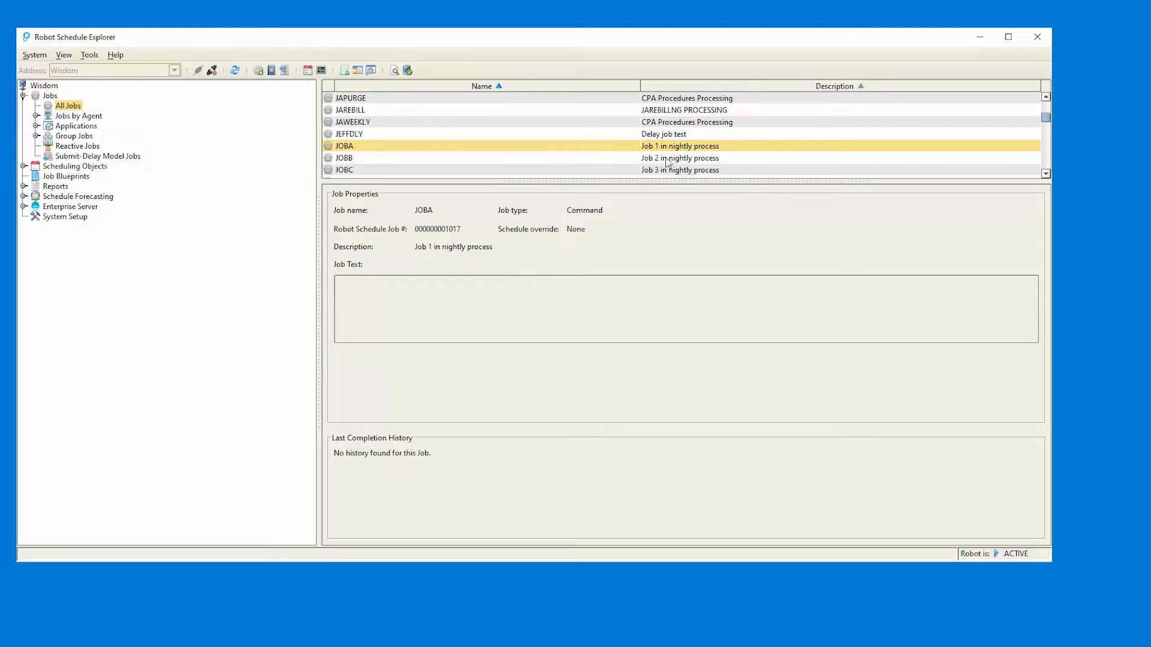
Add JOBA as a reactive prerequisite of JOBB, joined by AND and reacting on normal completion without Keep.
click(419, 160)
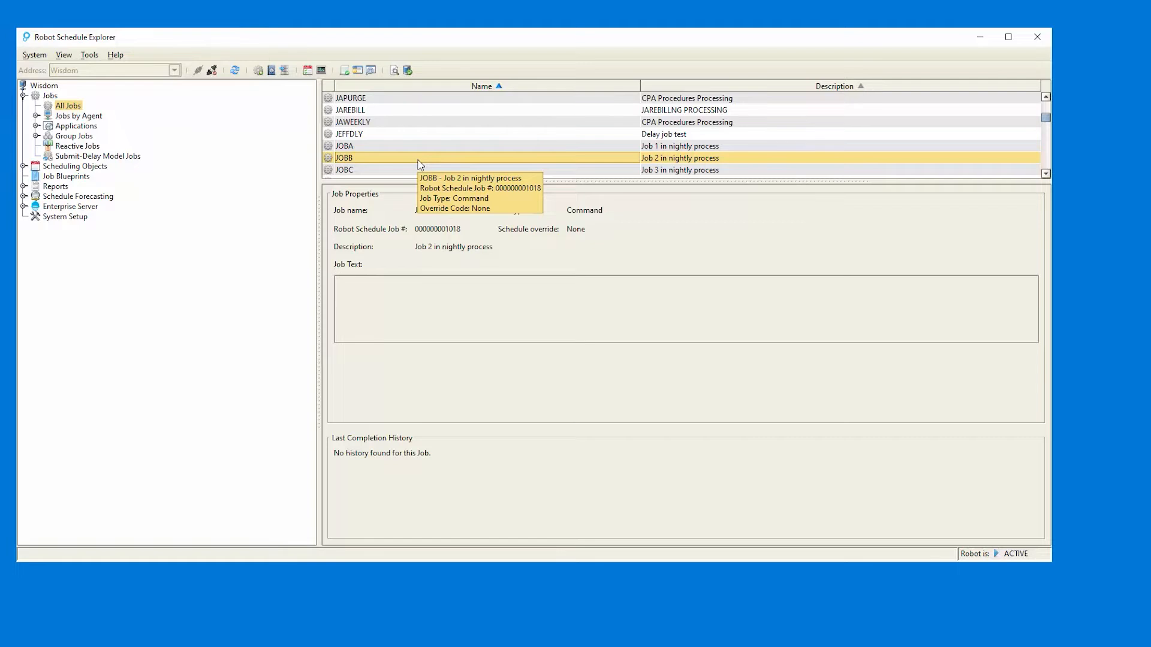
right_click(419, 163)
click(439, 168)
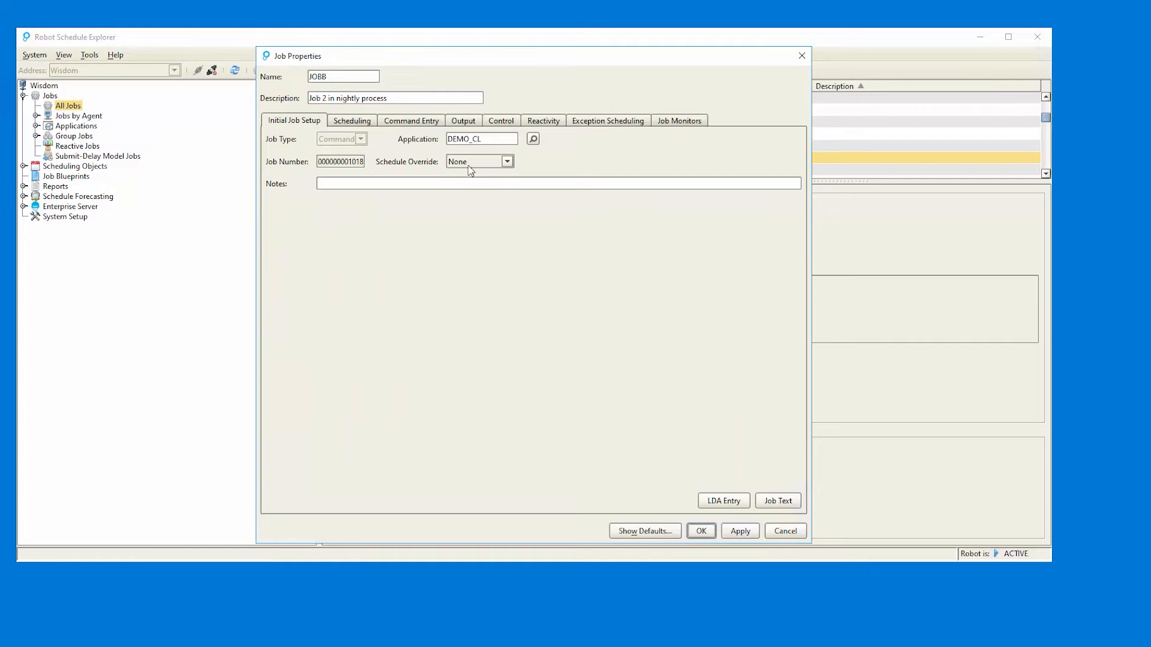
click(538, 122)
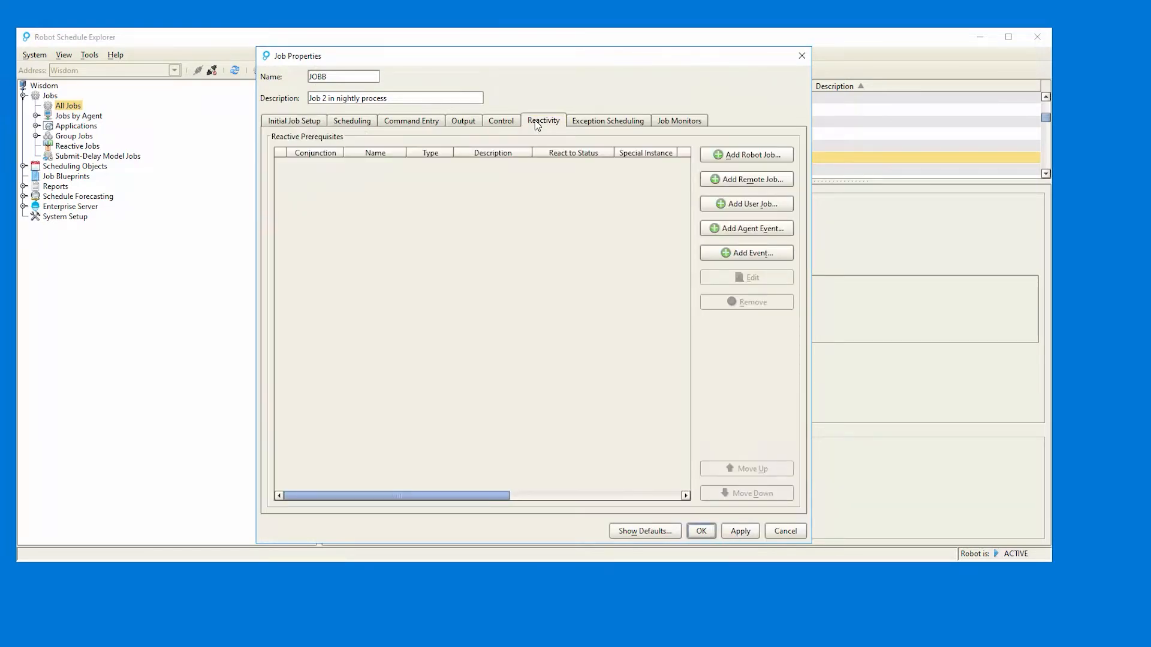
click(721, 157)
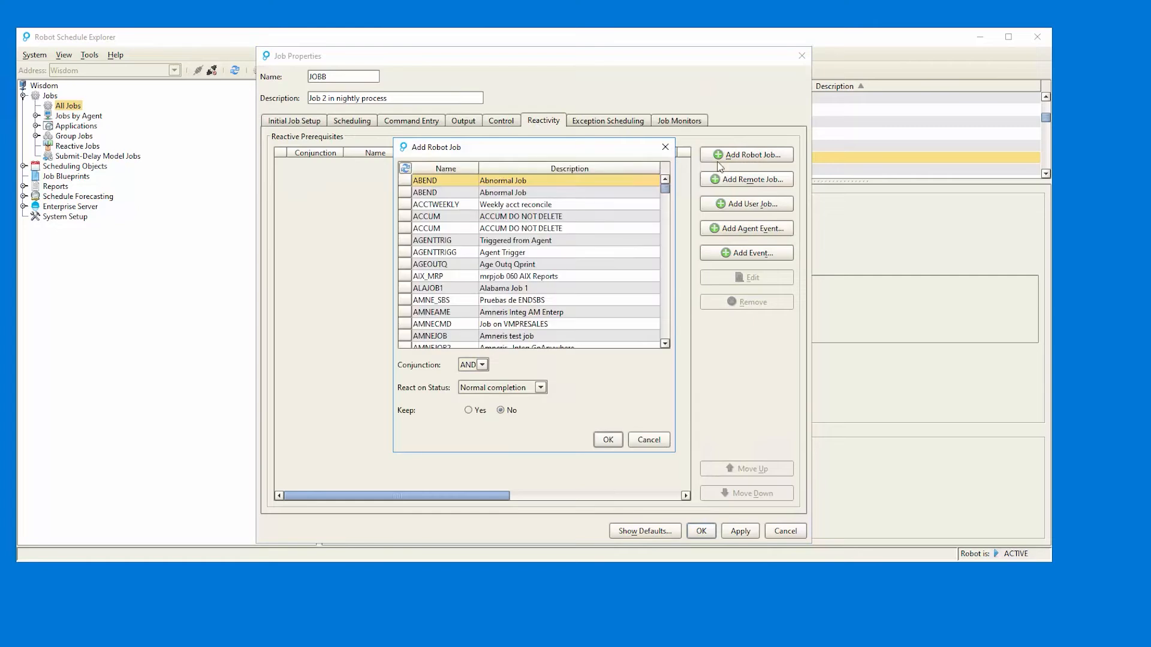
scroll(446, 252, down, 5)
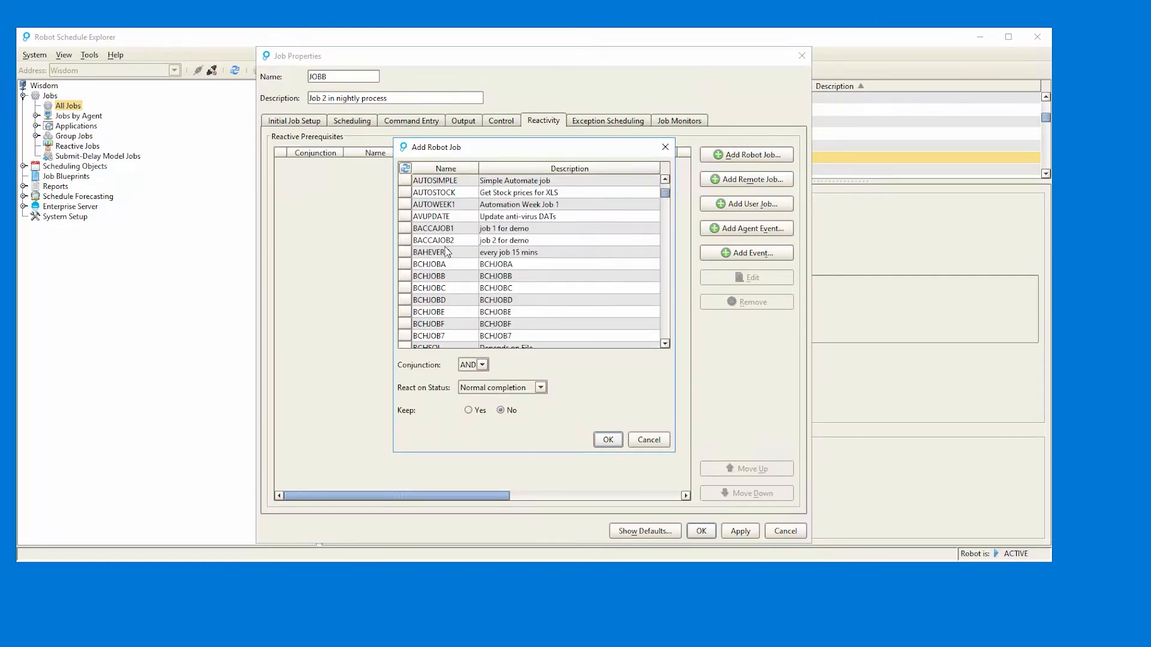
scroll(446, 252, down, 15)
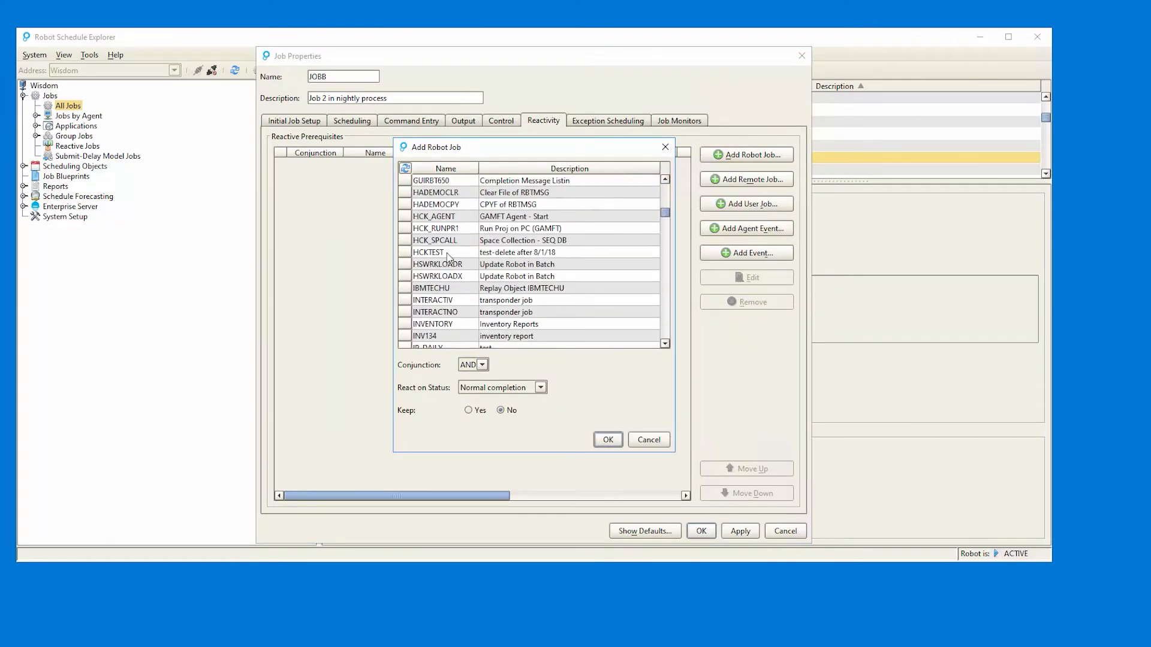
scroll(449, 256, down, 7)
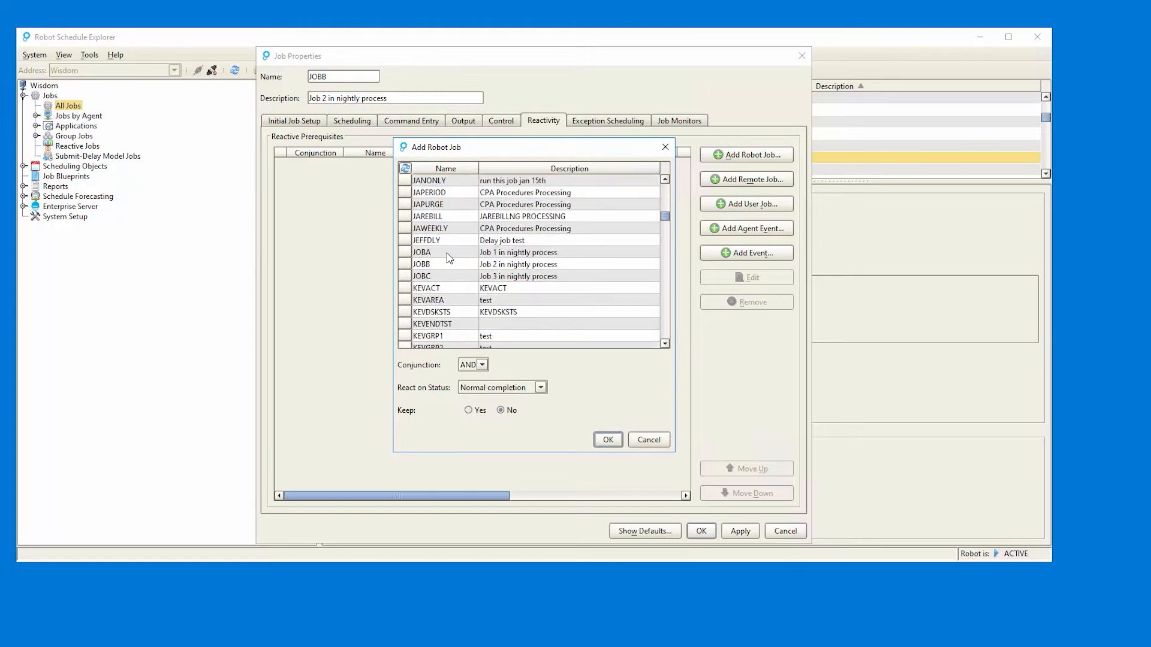
click(446, 253)
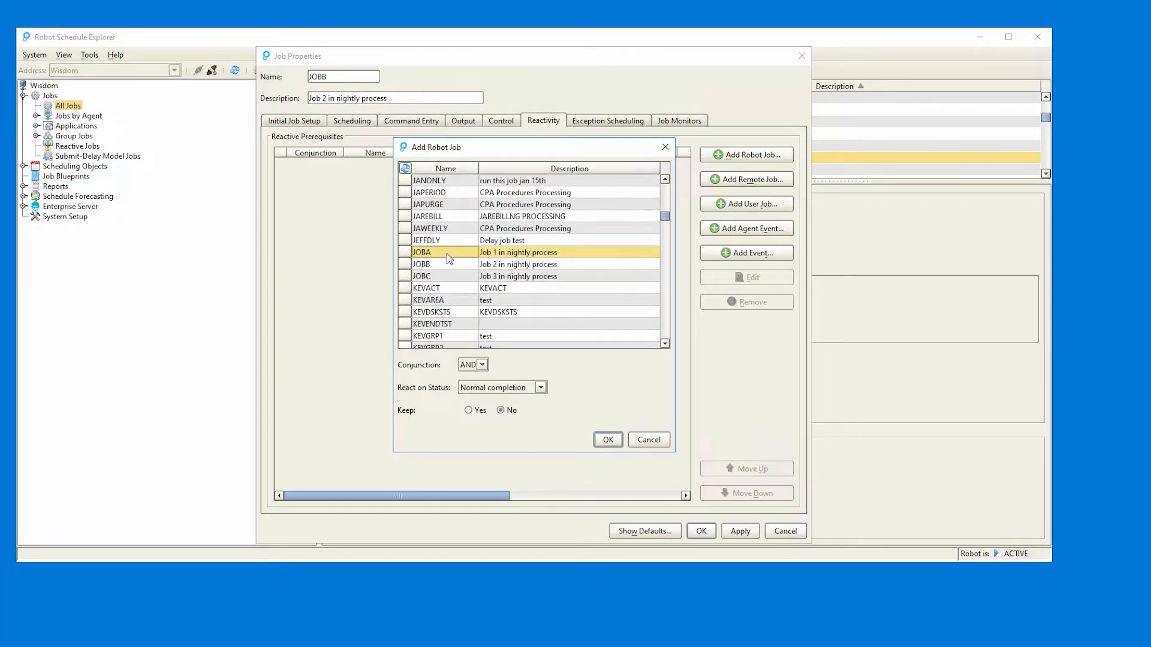
click(608, 441)
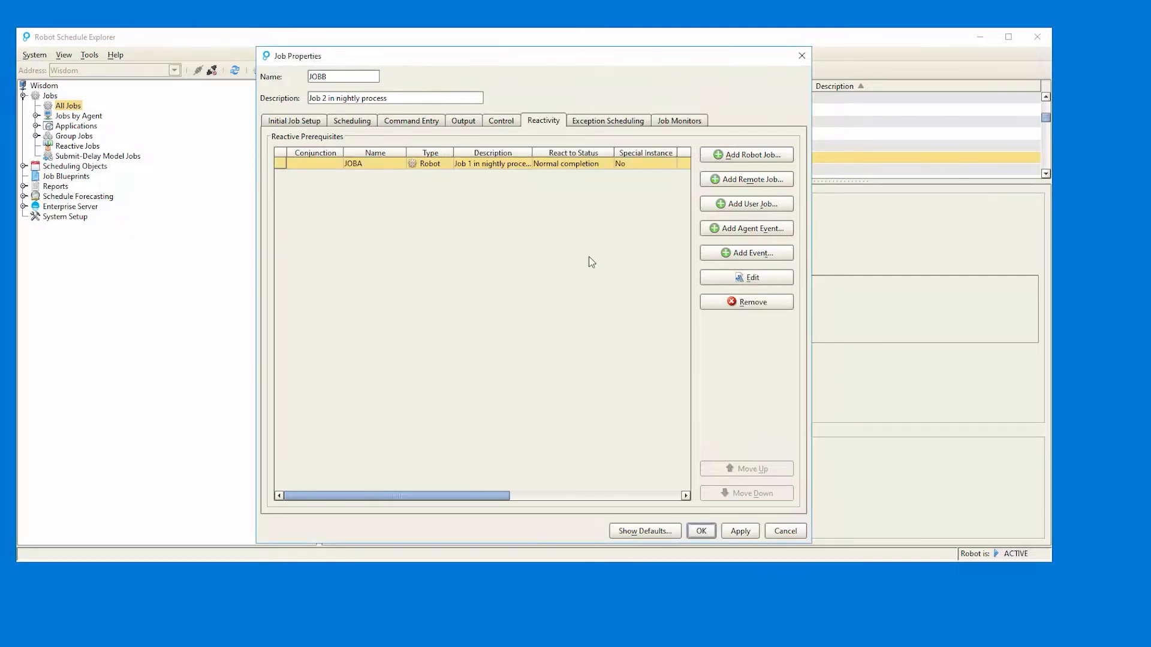
Review the React on Status choices for JOBB's JOBA prerequisite, keep Normal completion, and save JOBB's properties.
click(562, 167)
click(714, 273)
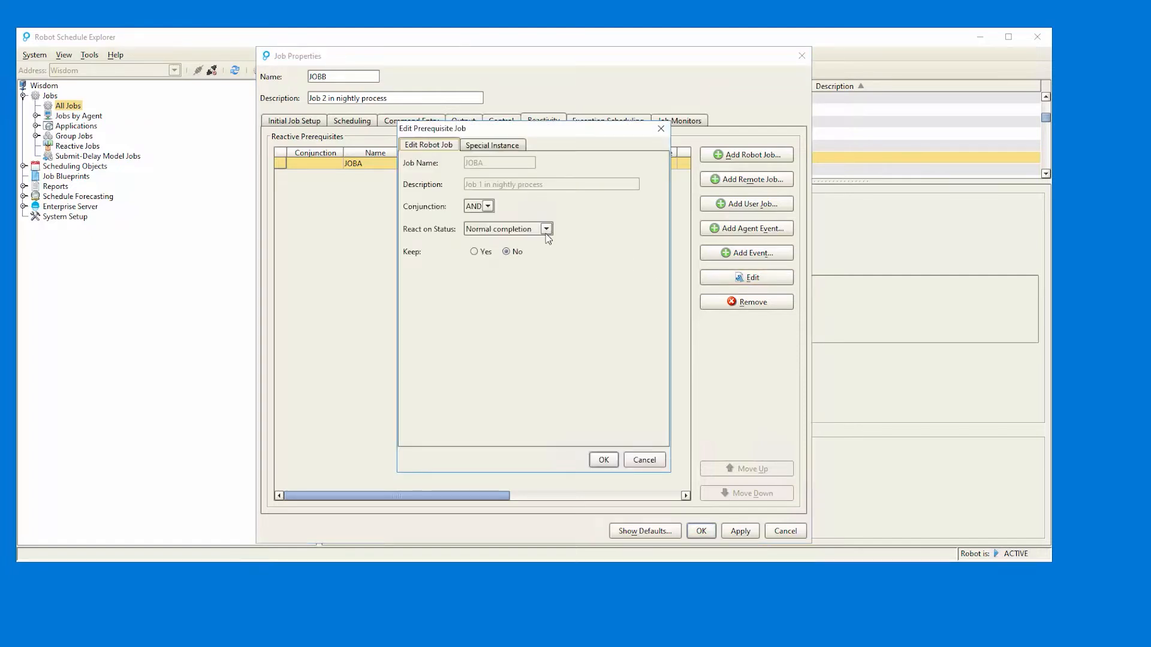
click(546, 229)
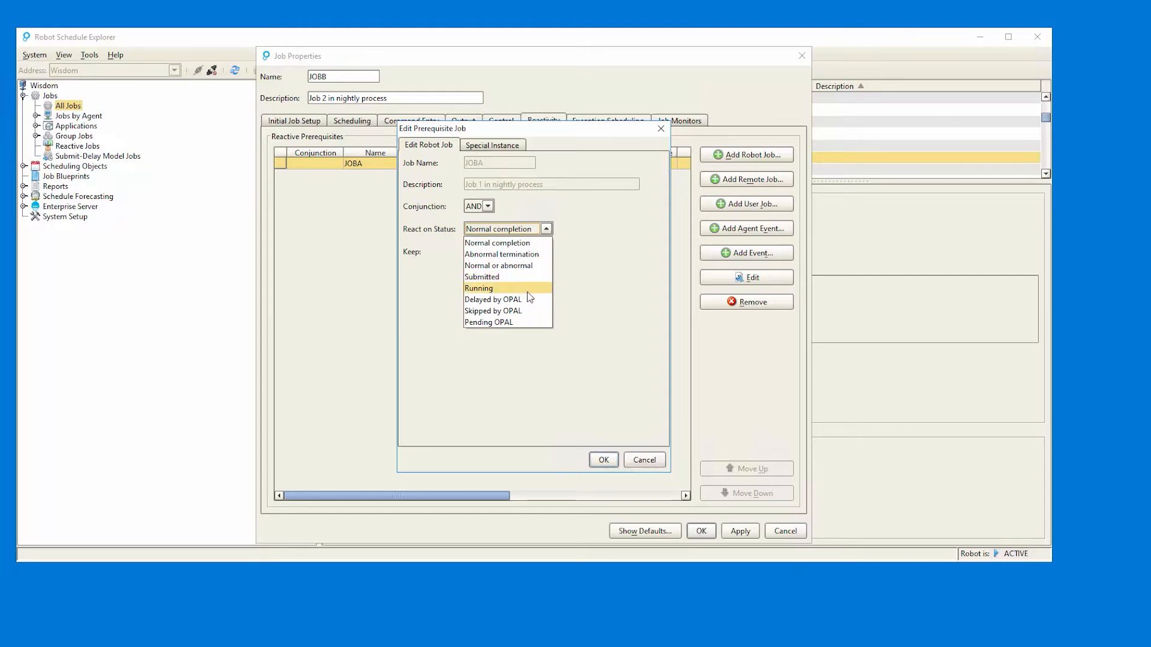
click(574, 263)
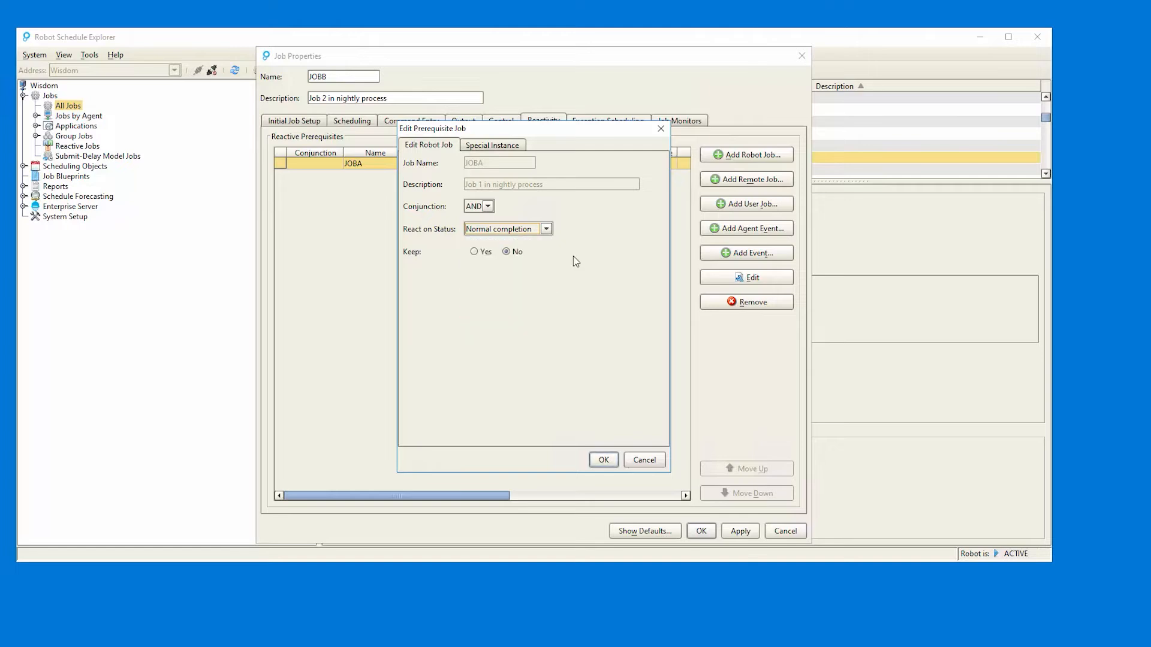
click(607, 460)
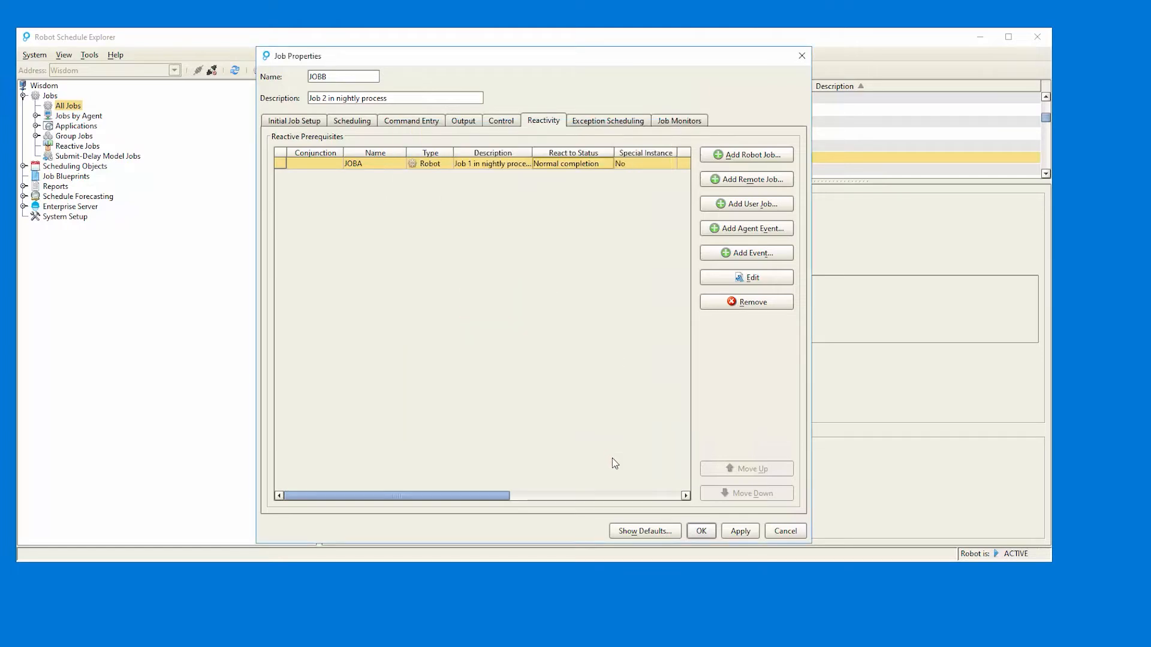
click(701, 531)
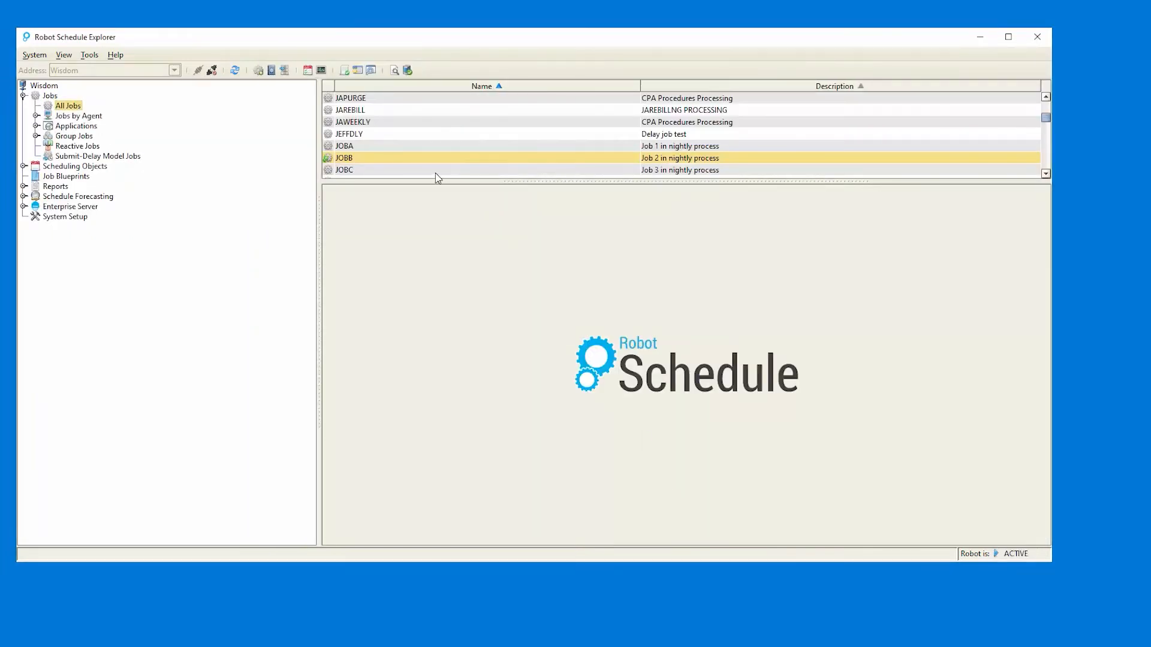
Add JOBB as a reactive prerequisite of JOBC on normal completion and save JOBC's properties.
right_click(435, 171)
click(452, 175)
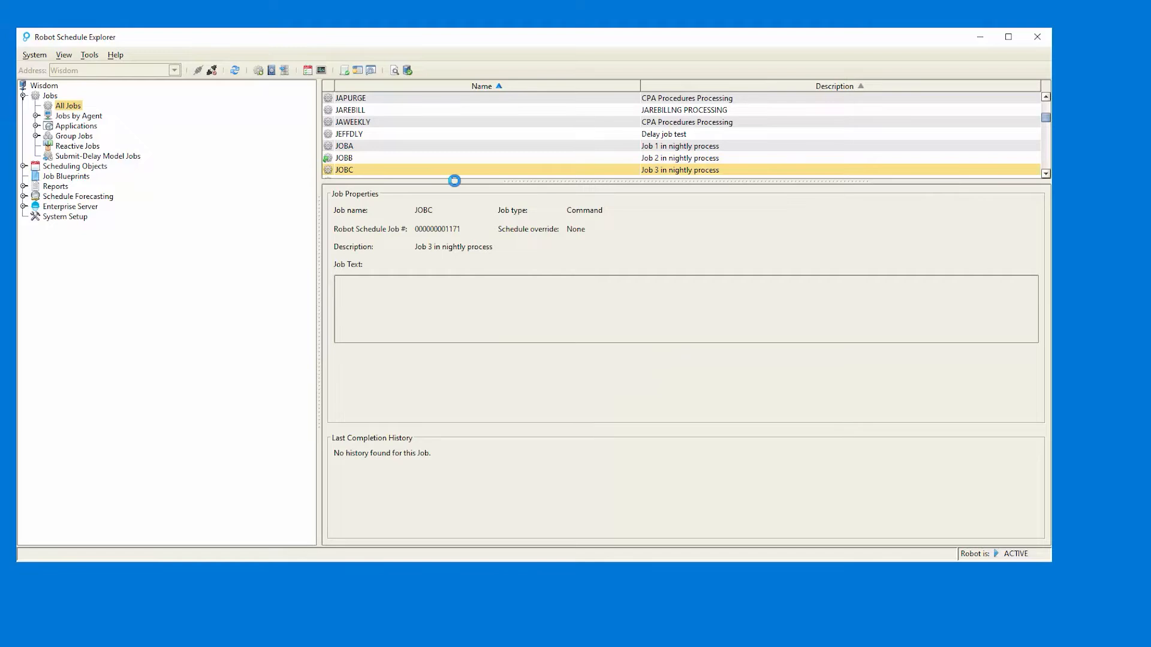
click(546, 122)
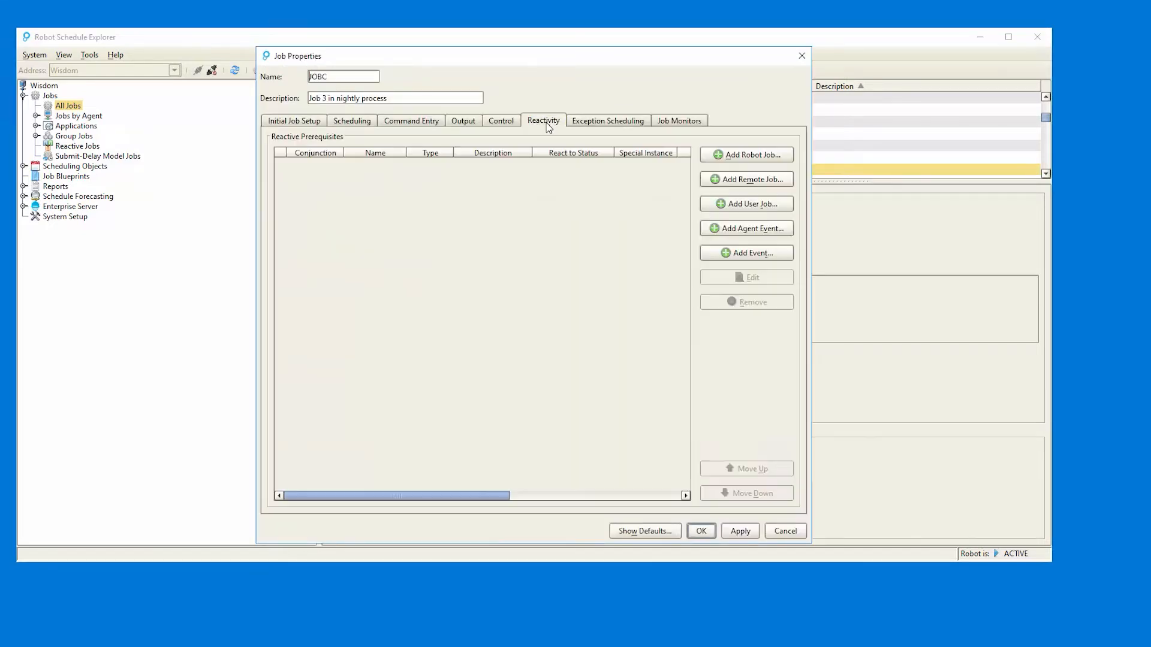
click(713, 157)
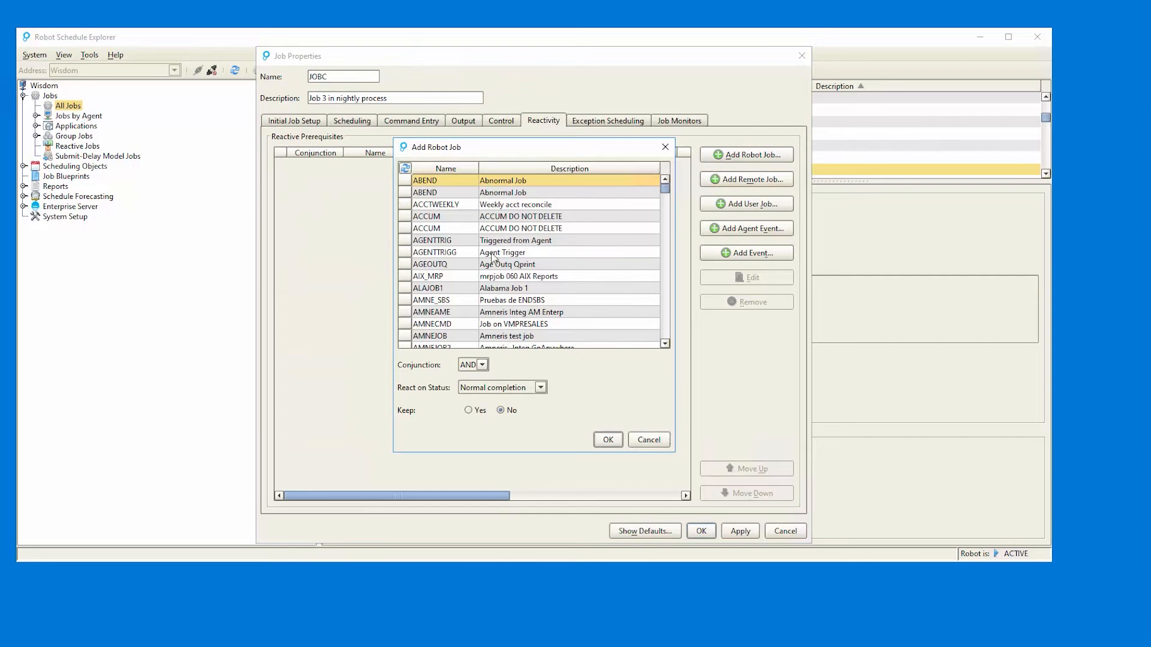
scroll(442, 280, down, 5)
scroll(442, 279, down, 10)
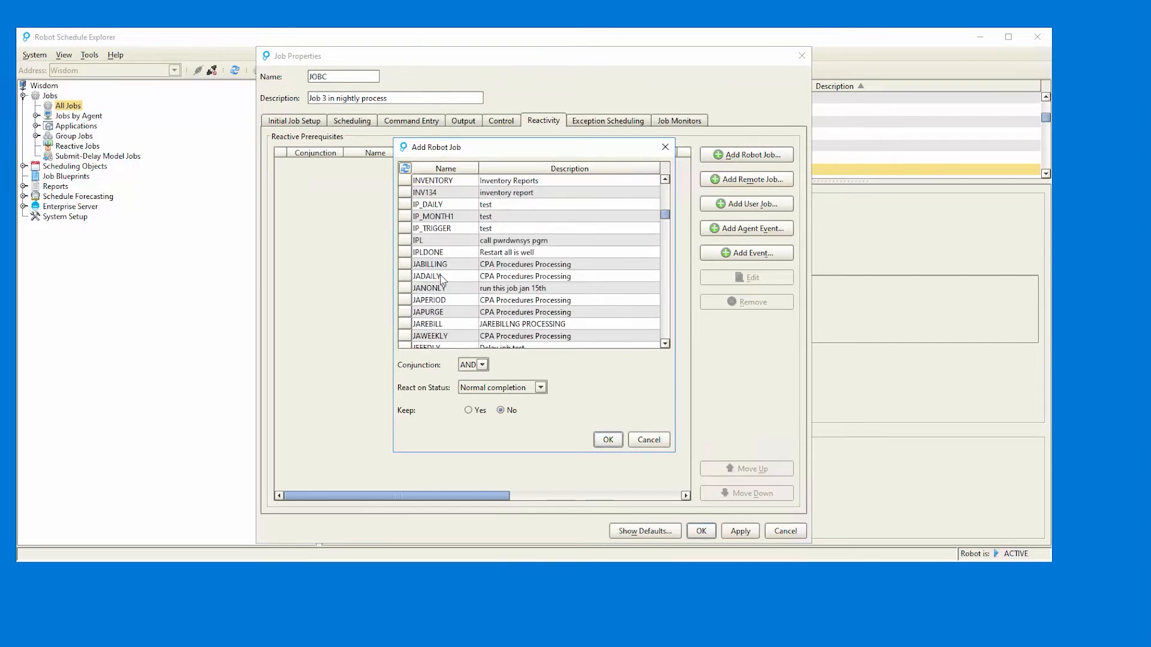
scroll(442, 279, down, 4)
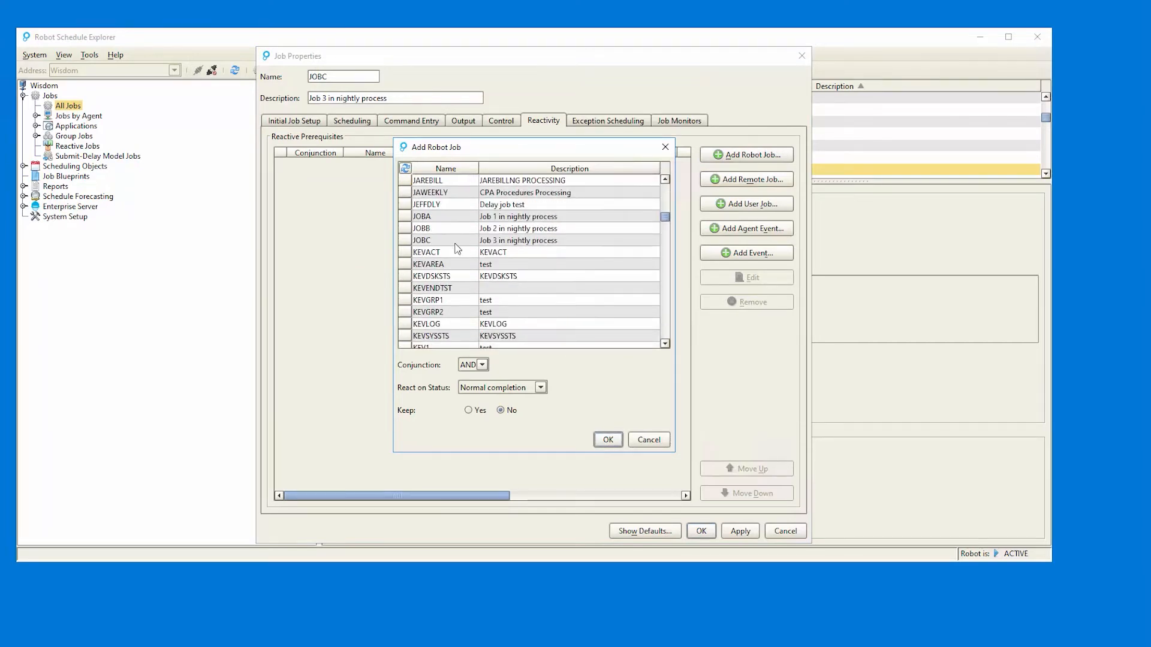
click(459, 230)
click(607, 439)
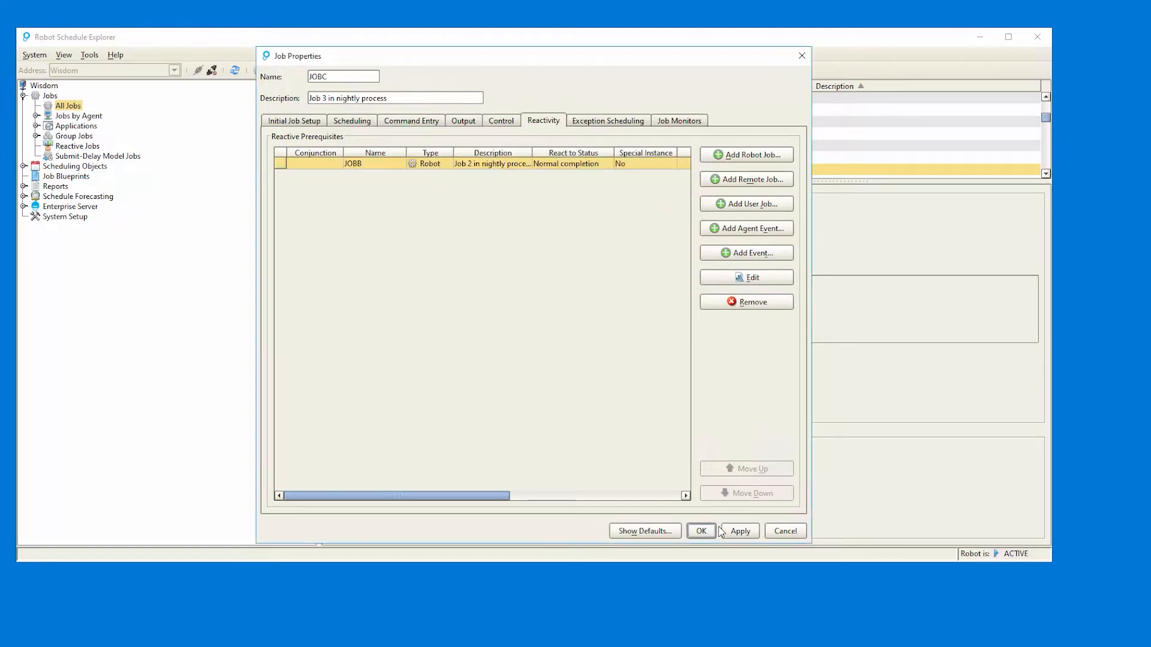
click(700, 531)
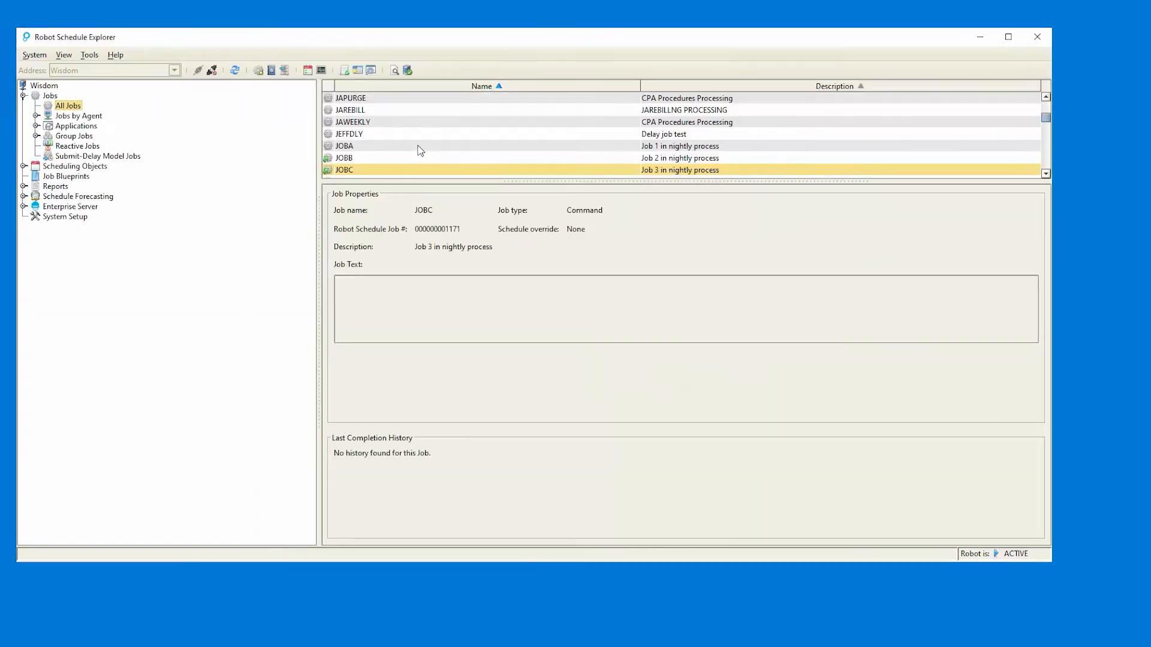
Schedule JOBA to be submitted every week on Monday, Tuesday, Wednesday, Thursday and Friday.
click(420, 147)
right_click(421, 150)
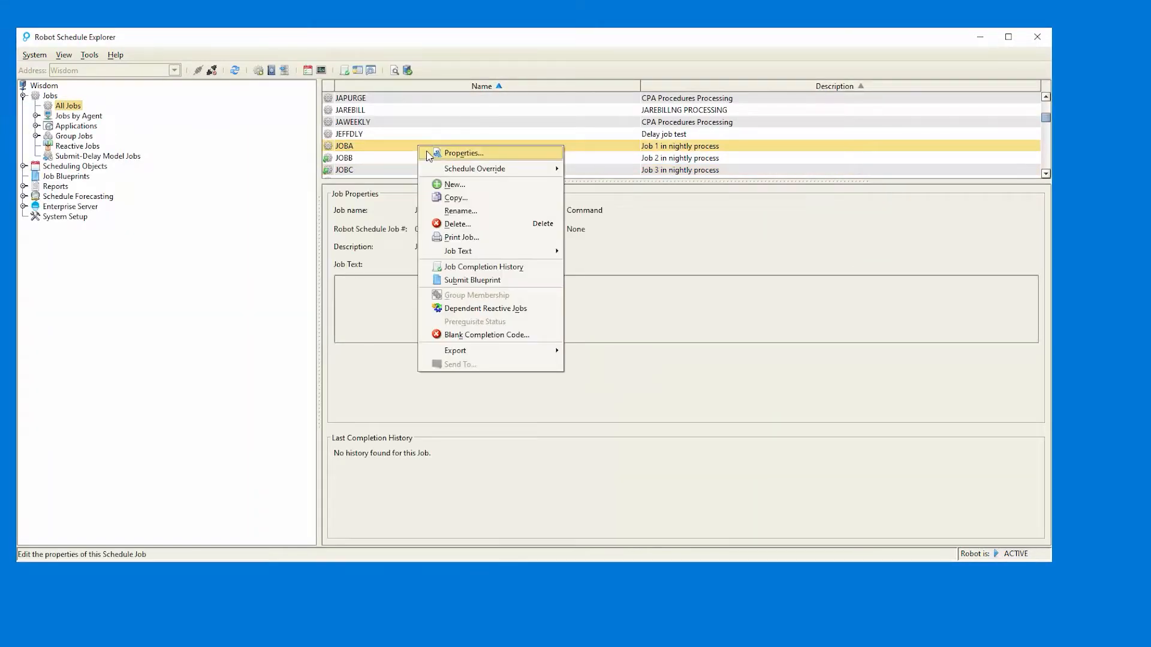
click(425, 151)
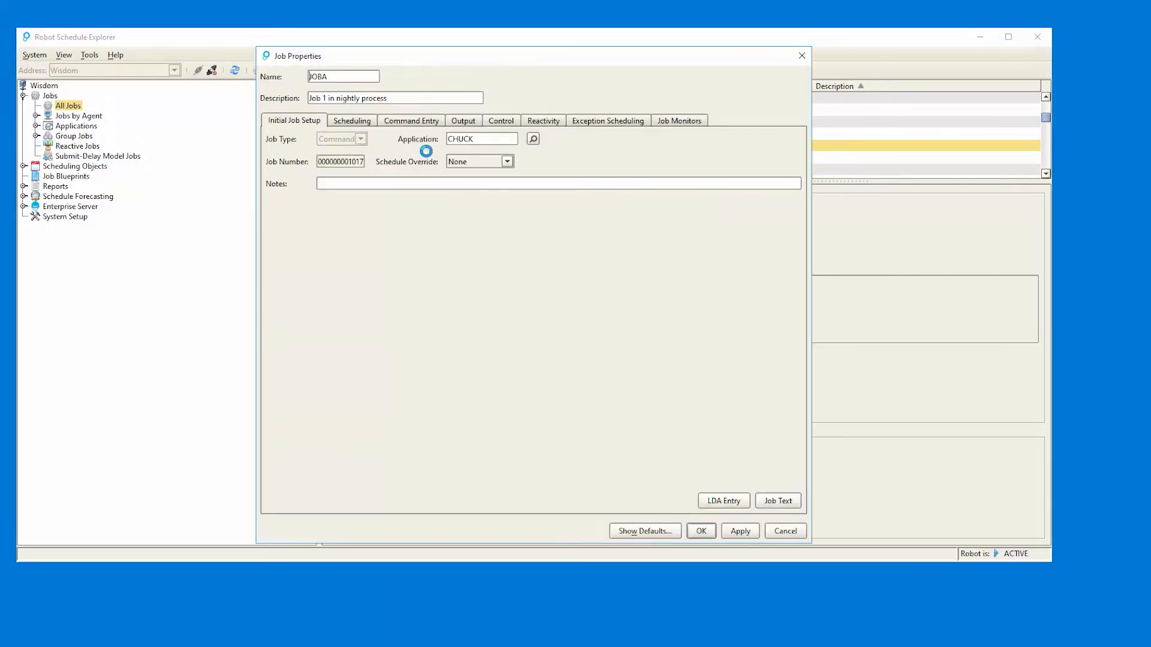
click(411, 121)
click(348, 120)
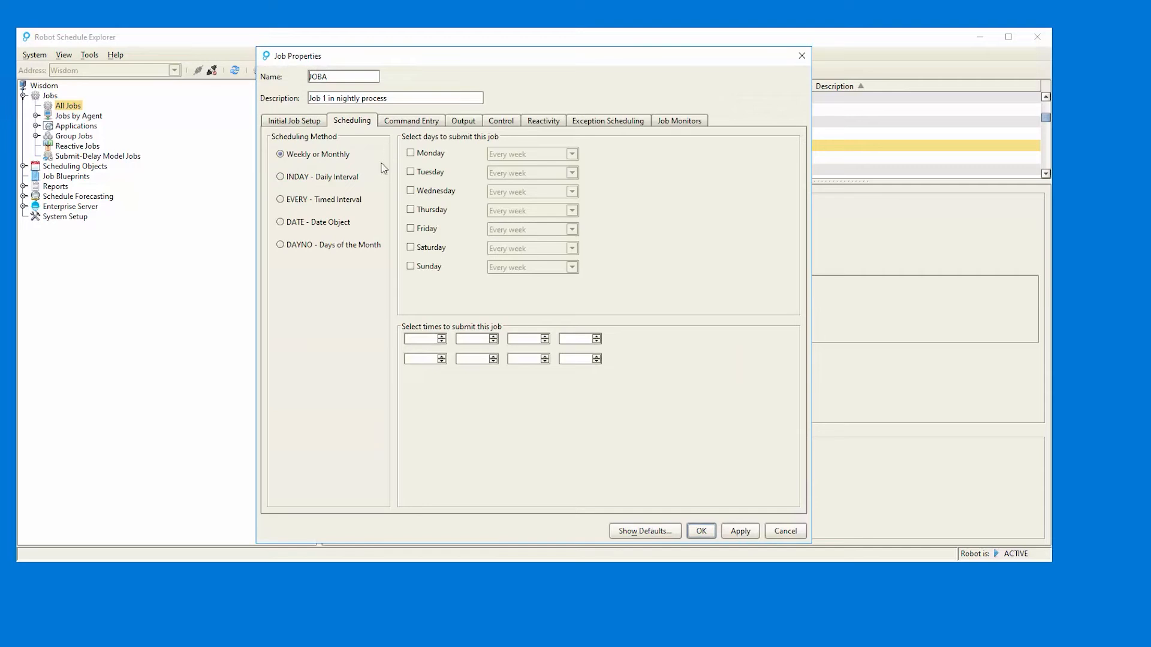
click(410, 152)
click(410, 171)
click(411, 190)
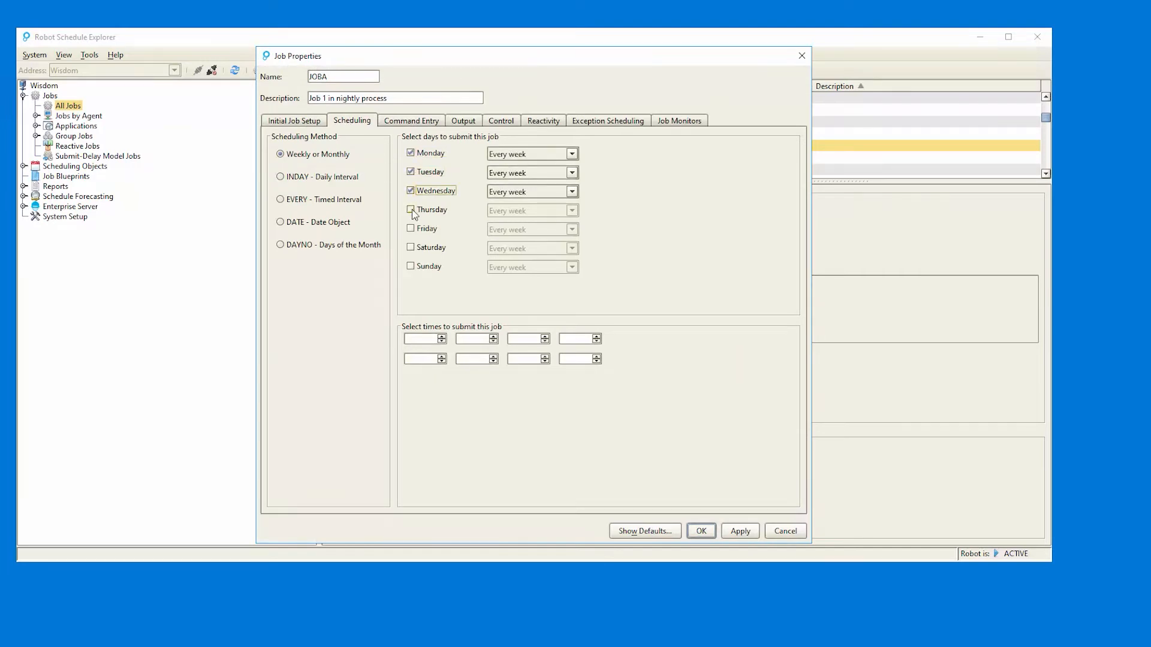
click(410, 209)
click(411, 229)
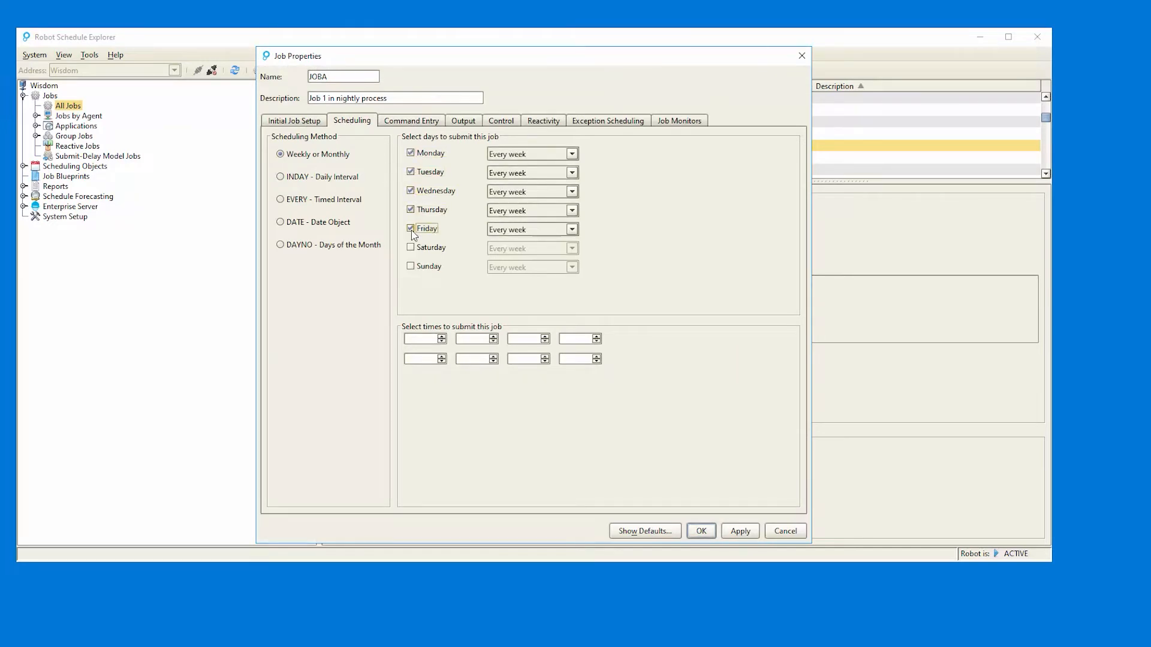
Set JOBA's first submission time to 18:00 and save its properties.
click(422, 339)
text(18:00)
click(699, 534)
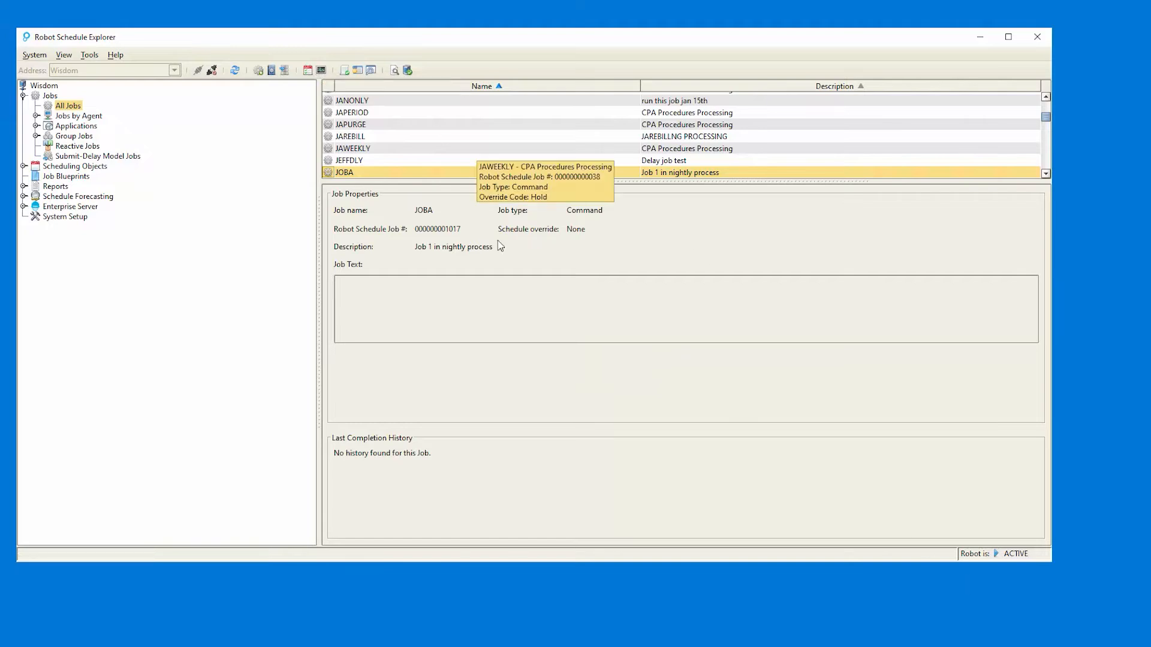
Open the Schedule Activity Monitor, shrink its window and place it so the job list stays visible.
click(325, 71)
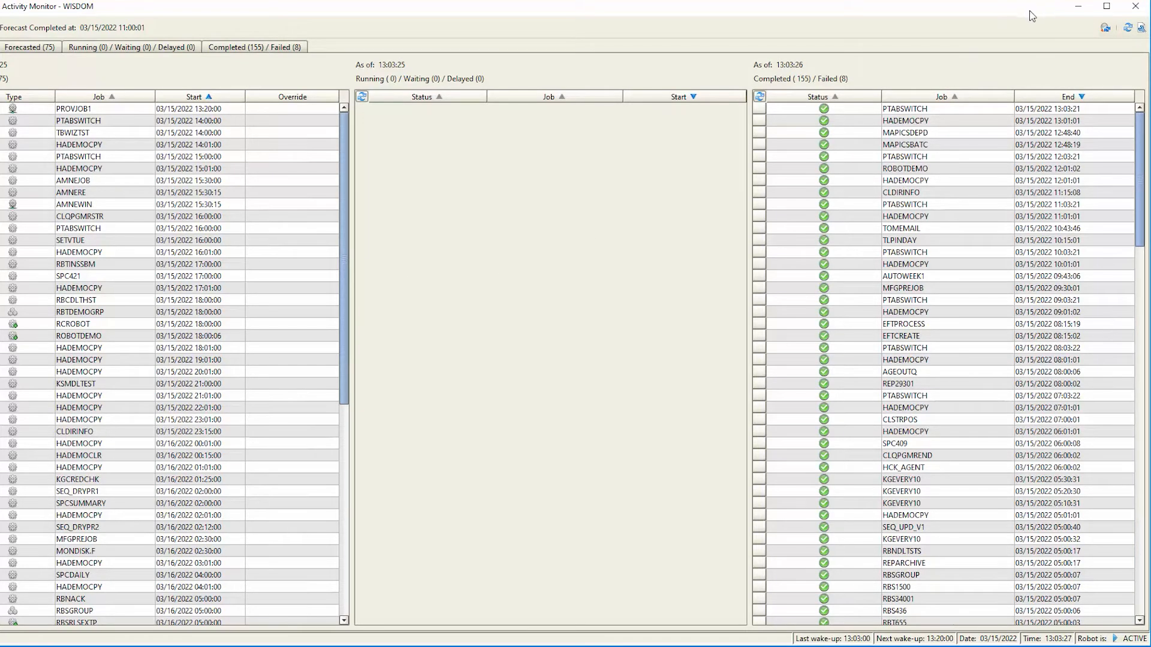
drag(1015, 56, 992, 60)
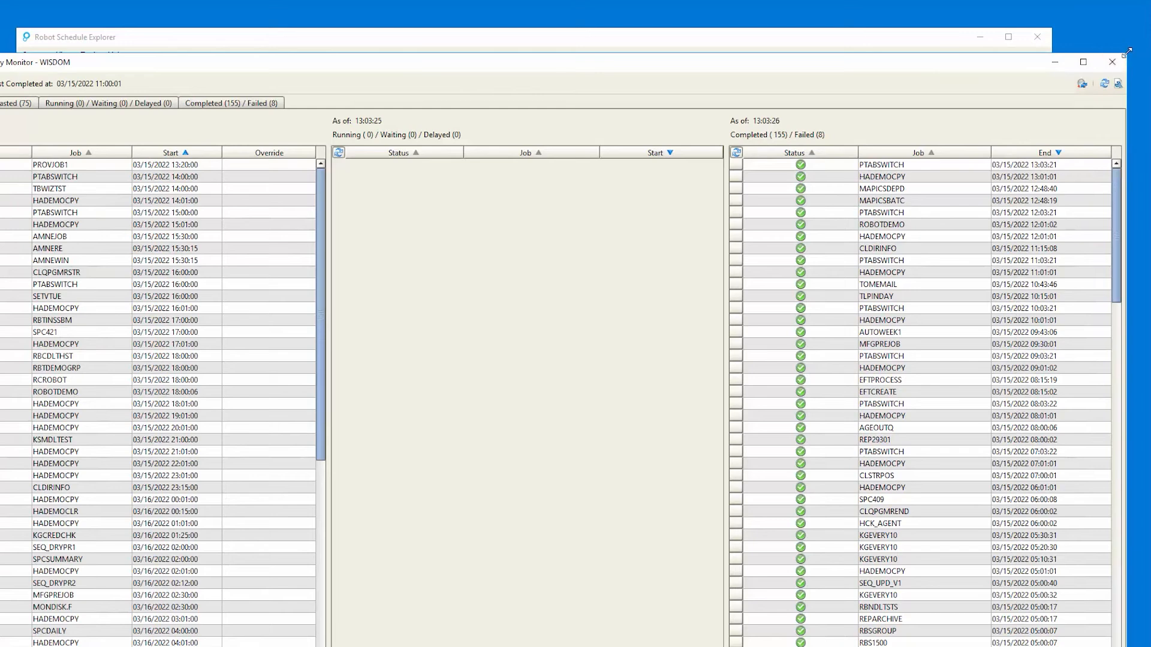
drag(1126, 53, 530, 312)
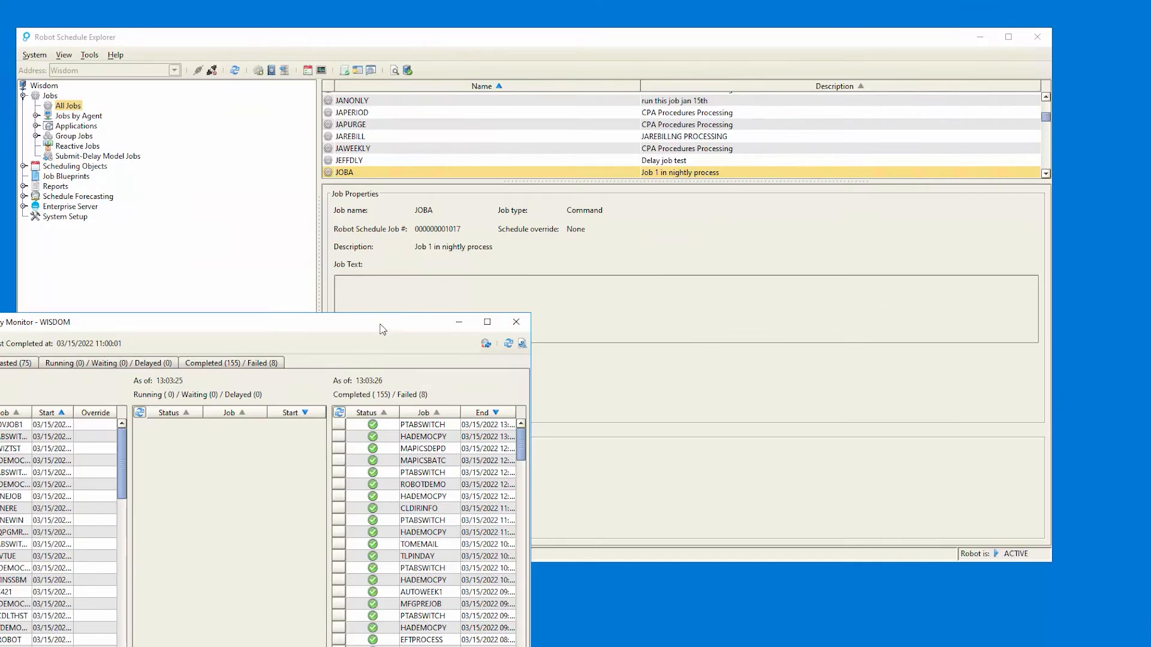
drag(384, 327, 983, 246)
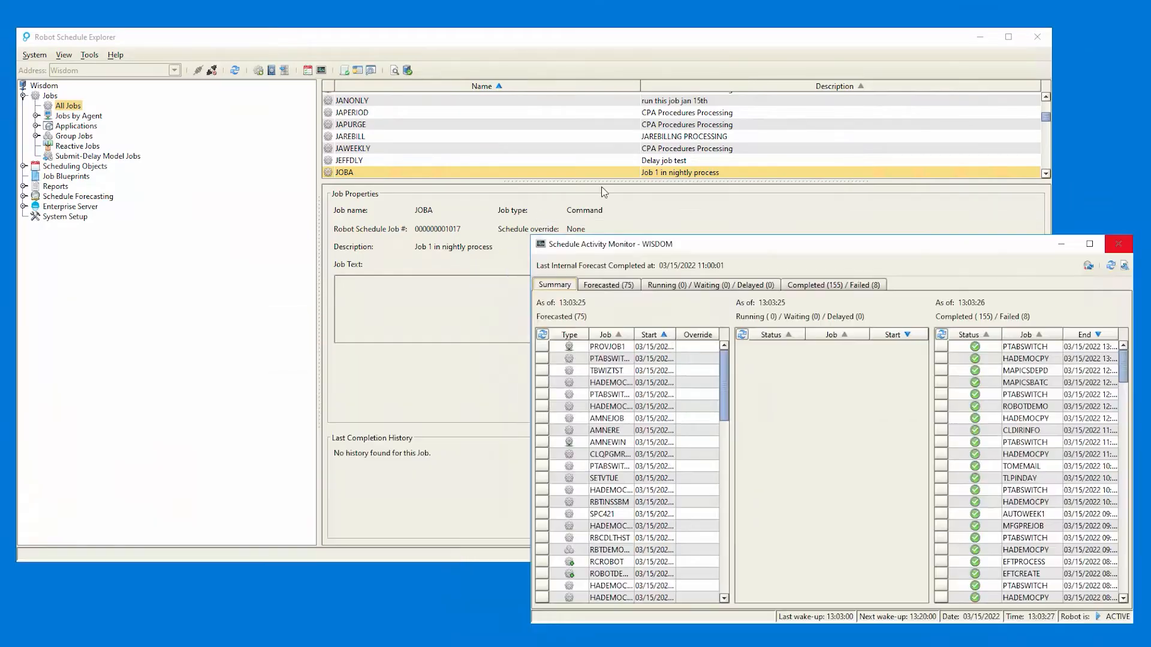
Run JOBA immediately with the Do Job Now override and bring the Schedule Activity Monitor to the front.
scroll(370, 163, down, 1)
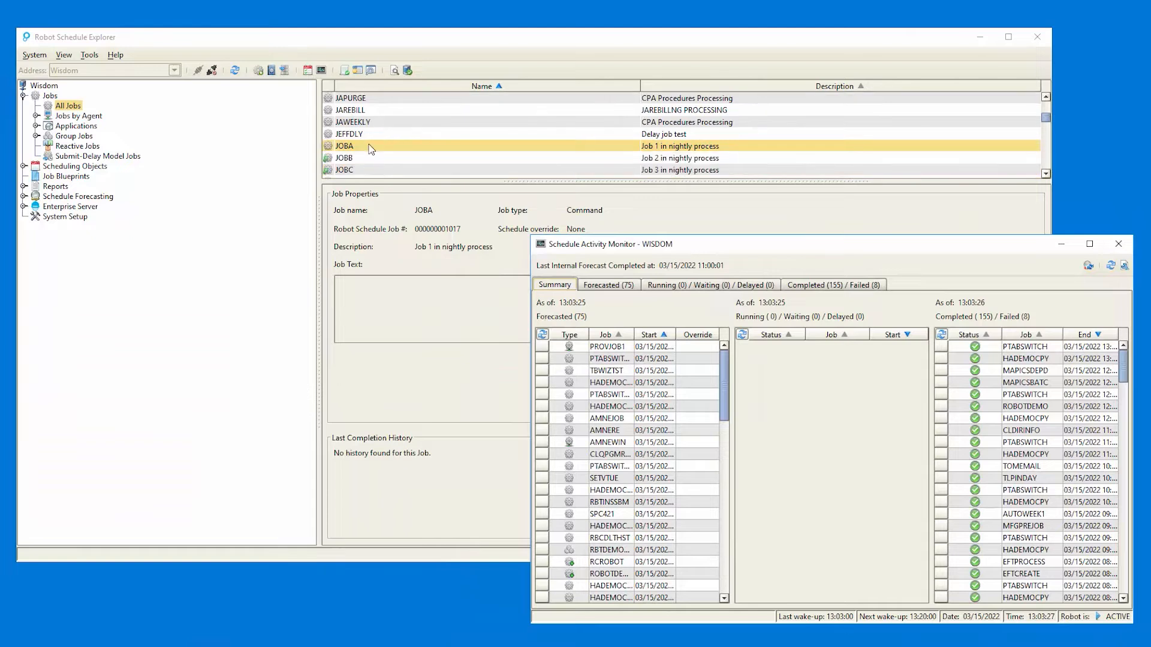
right_click(371, 148)
mouse_move(389, 166)
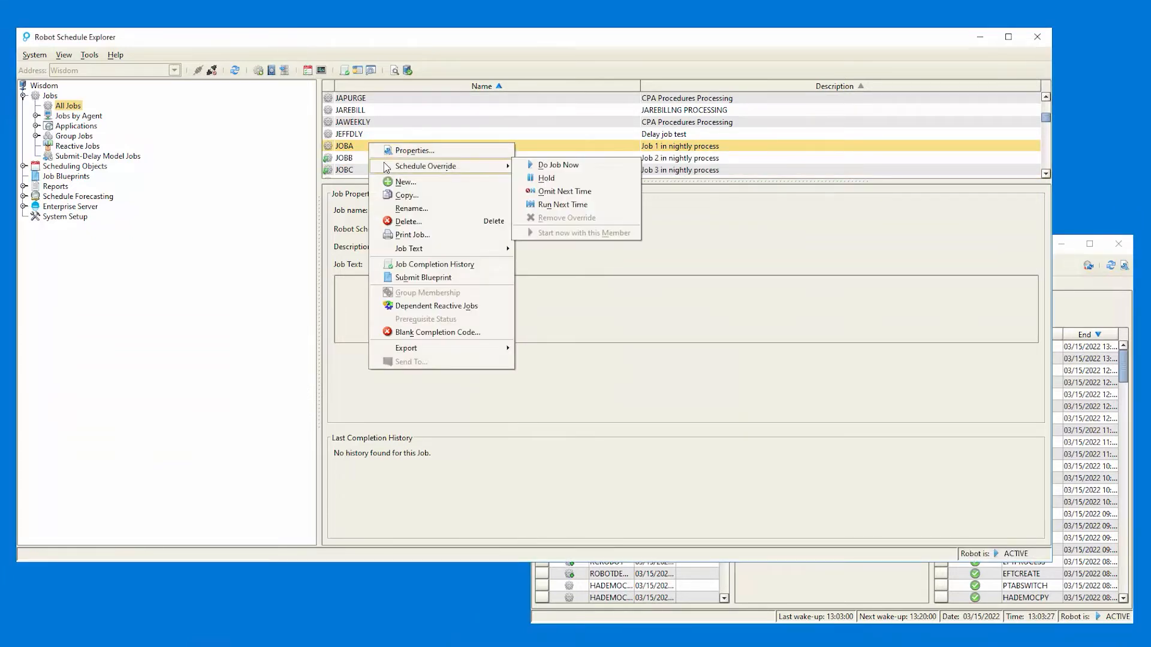
click(551, 165)
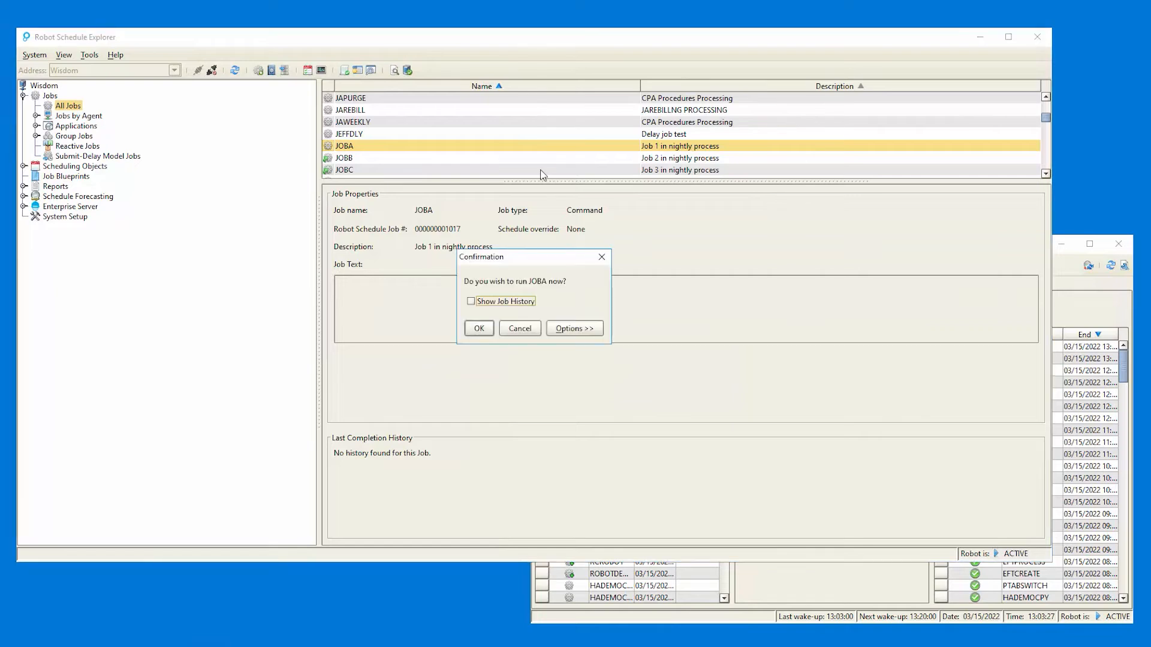
click(479, 329)
click(1065, 270)
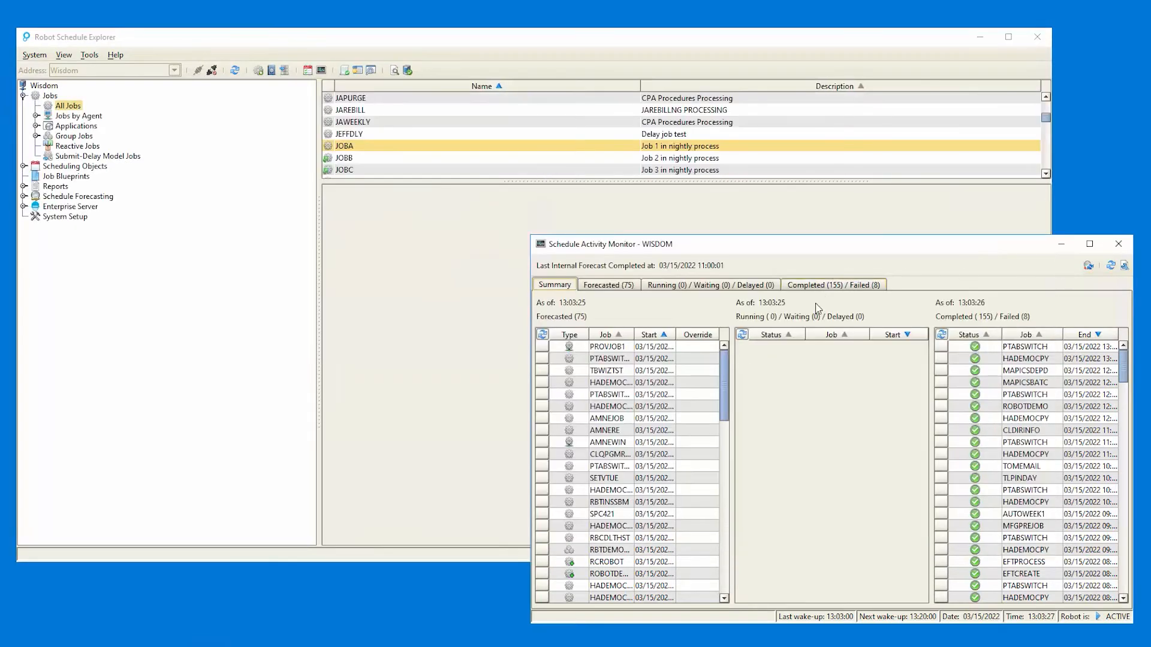
Refresh the running and completed job lists in the Schedule Activity Monitor to follow the JOBA, JOBB, JOBC chain.
click(746, 338)
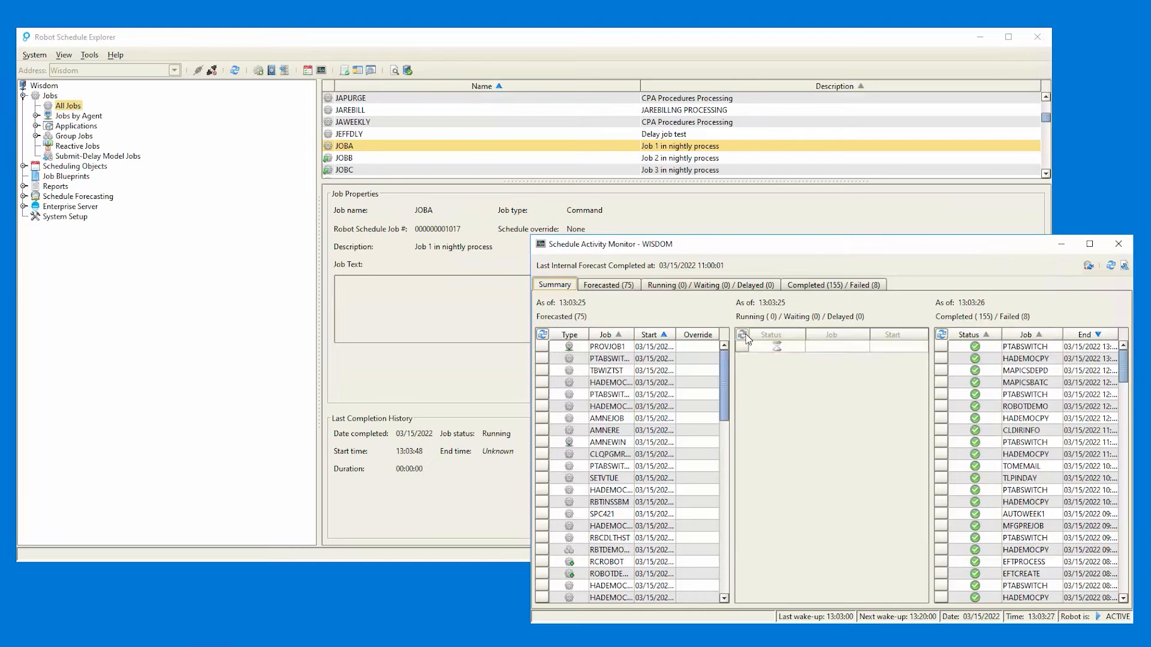
click(743, 335)
click(743, 335)
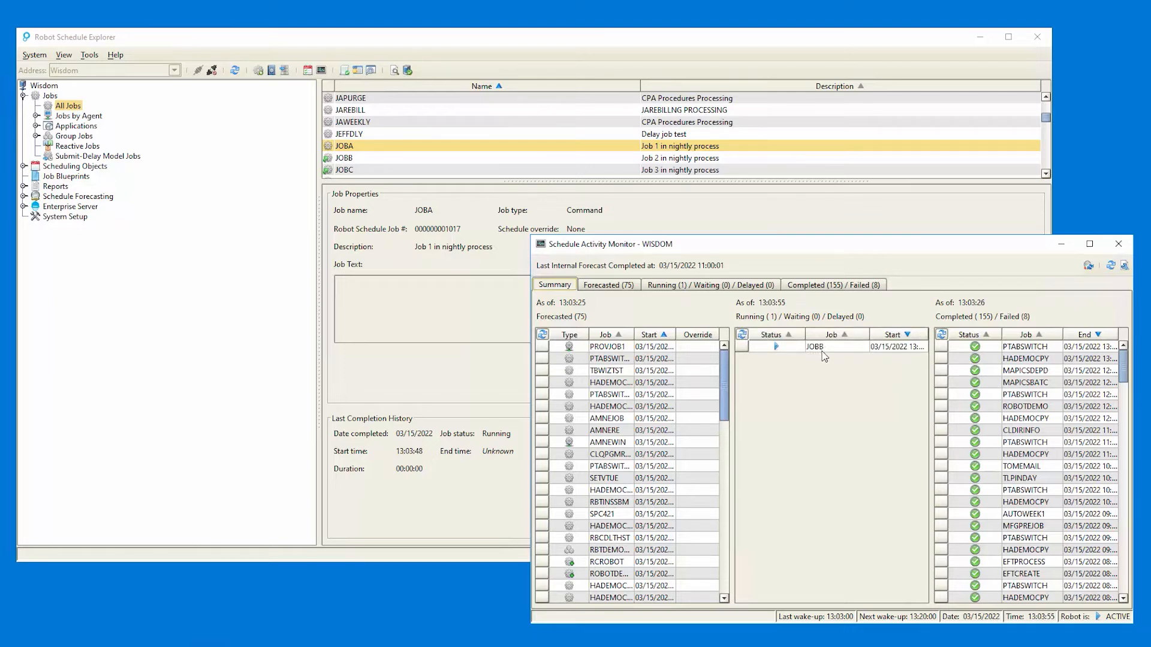
click(941, 335)
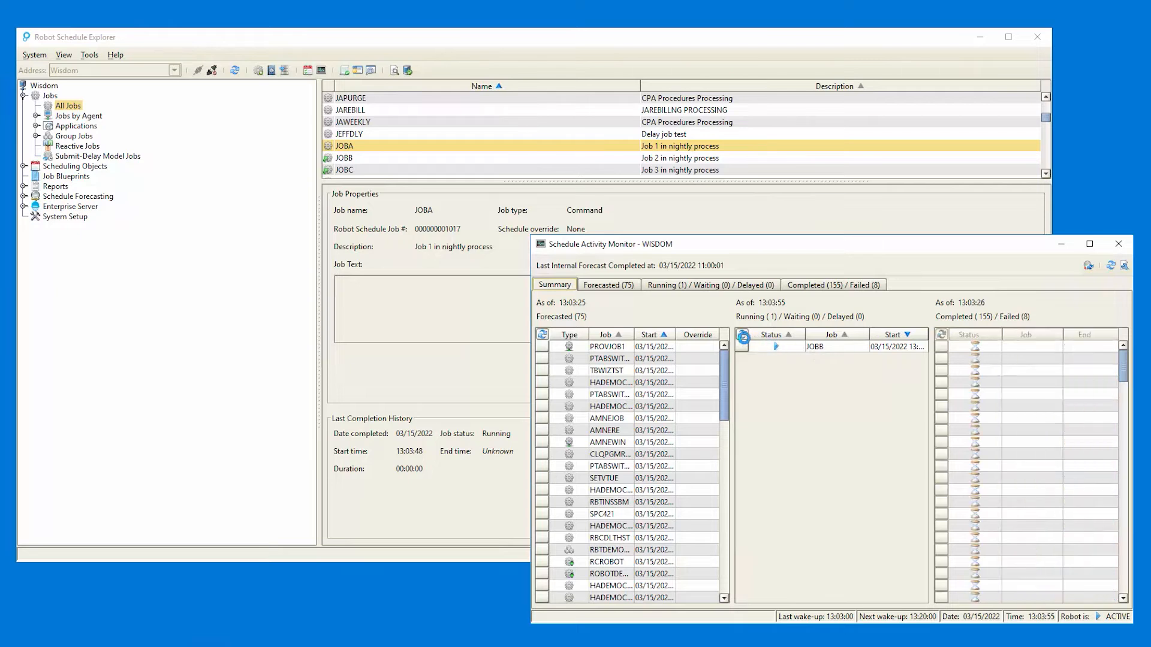
click(743, 334)
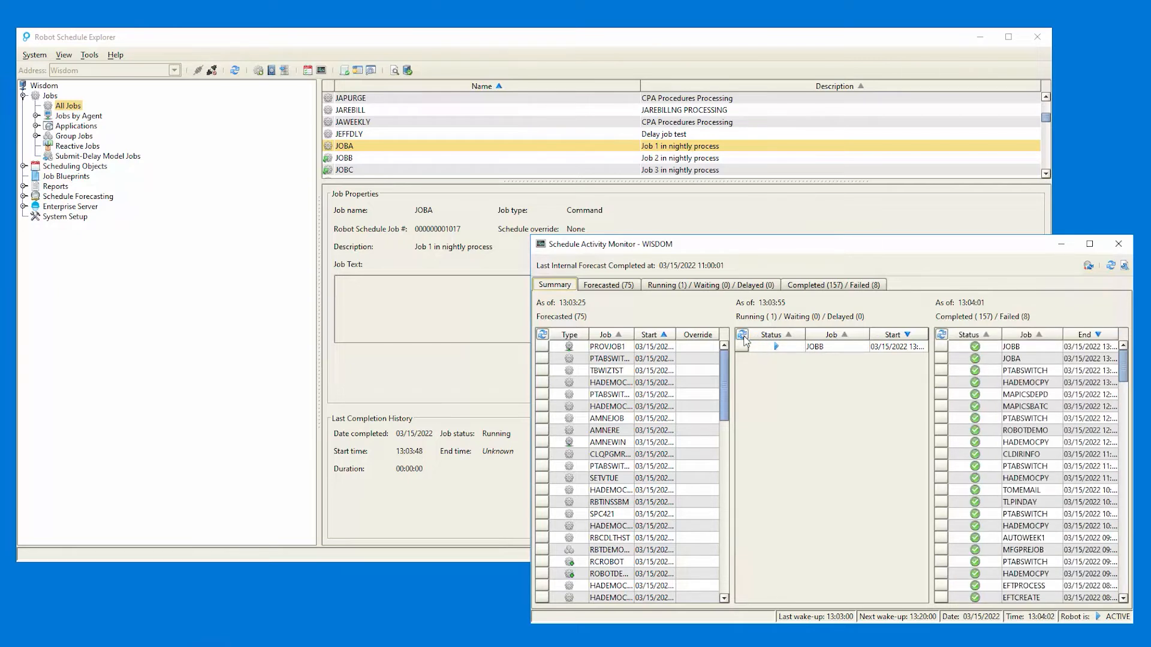
click(942, 335)
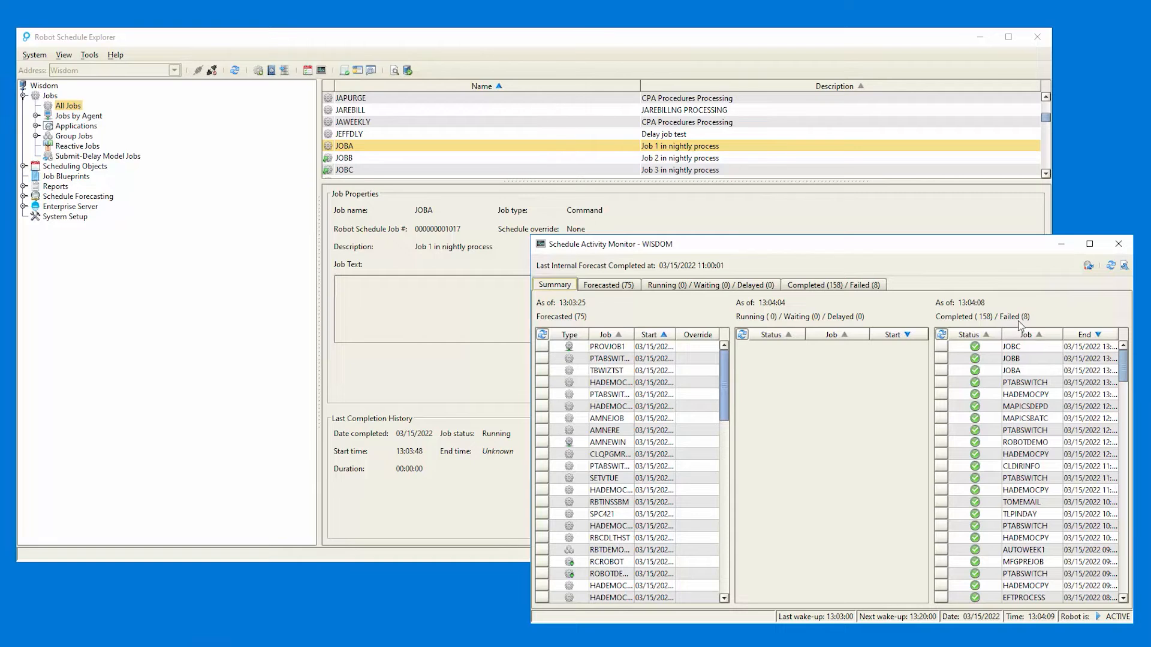
Return to Robot Schedule Explorer and start a new group job named GROUPA with the description Nightly Group.
click(678, 46)
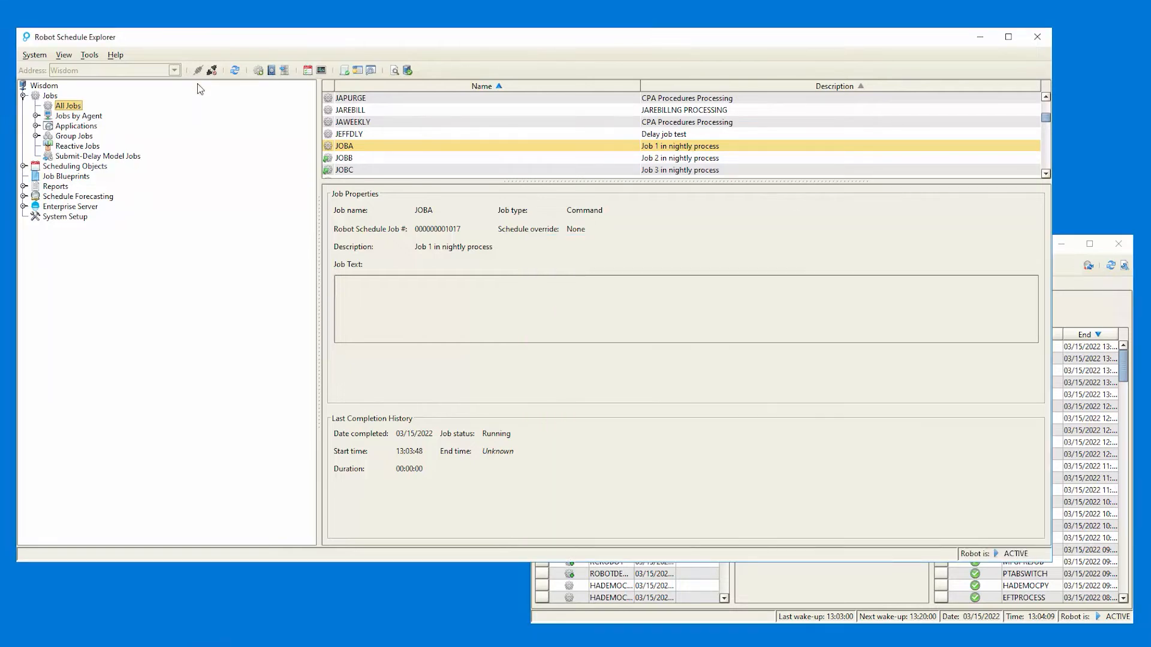
click(74, 137)
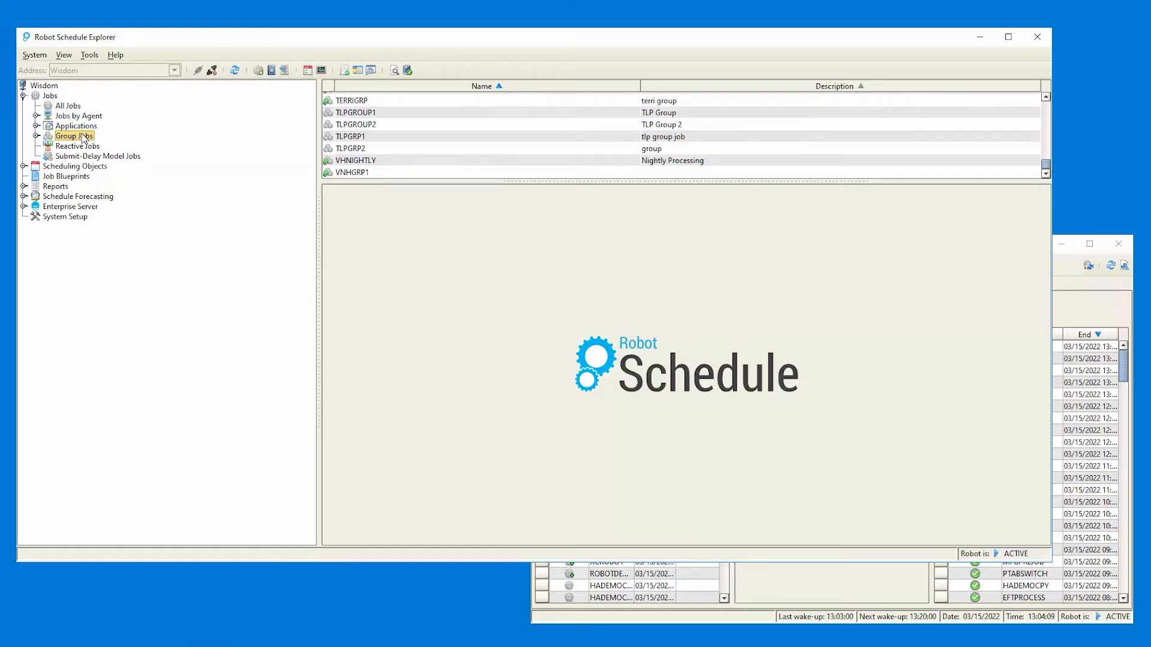
right_click(84, 137)
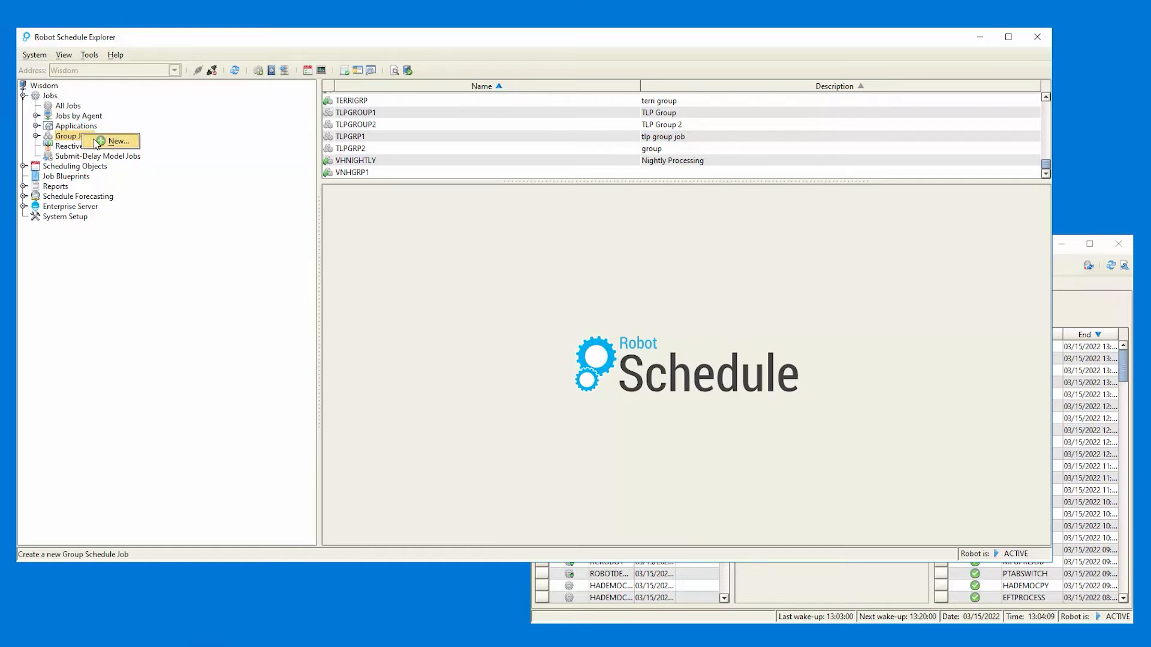
click(94, 142)
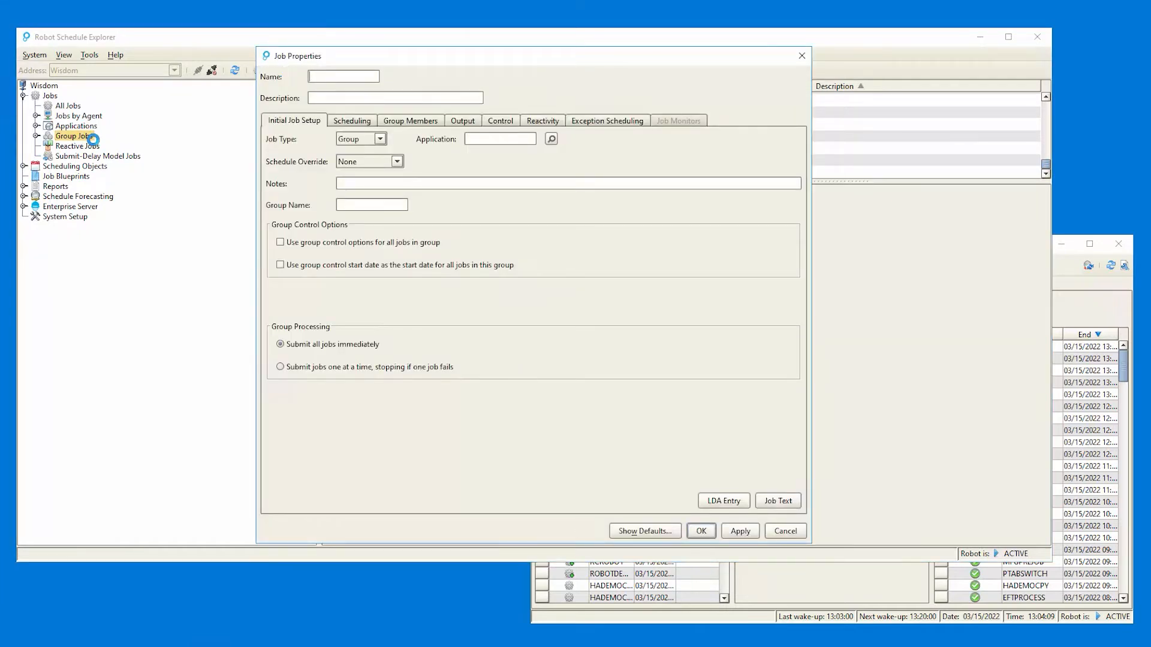
text(GROUPA)
key(Tab)
text(Group)
key(BackSpace)
key(BackSpace)
key(BackSpace)
key(BackSpace)
key(BackSpace)
text(Nightly Group)
Assign GROUPA to the DEMO_CL application and enter the note "This is the nightly jobstream".
click(551, 139)
double_click(457, 313)
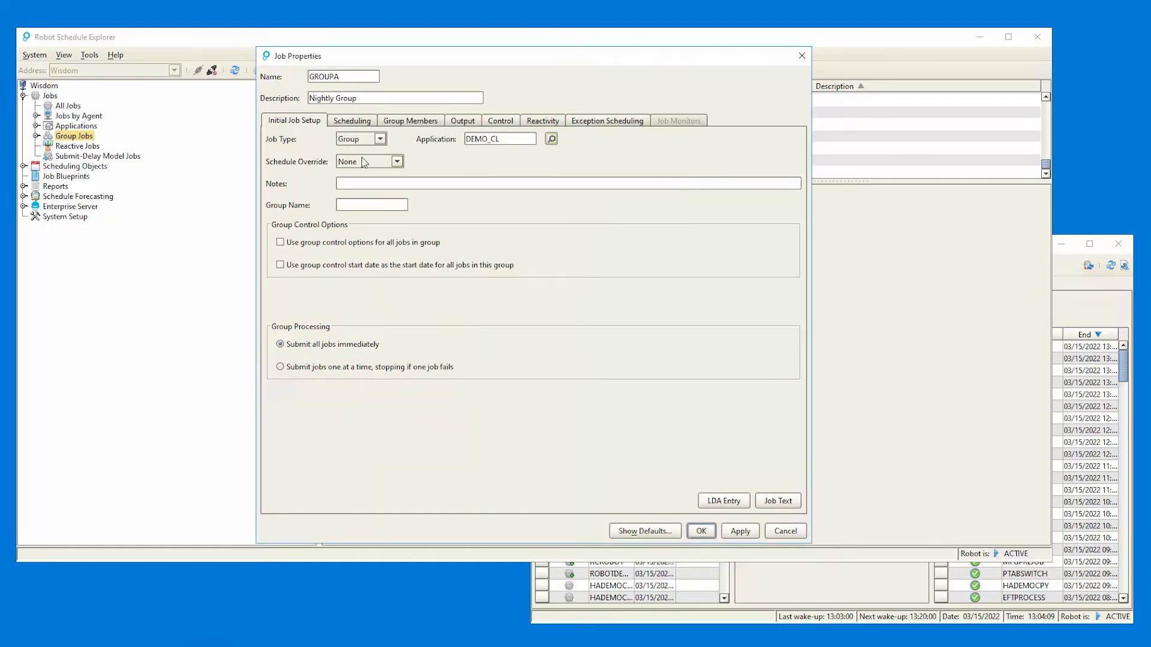
click(351, 182)
text(This is)
key(BackSpace)
key(BackSpace)
key(BackSpace)
text(is the nightly jobstream)
Try the option to use group control options for all jobs in the group and view the group's control settings.
click(280, 242)
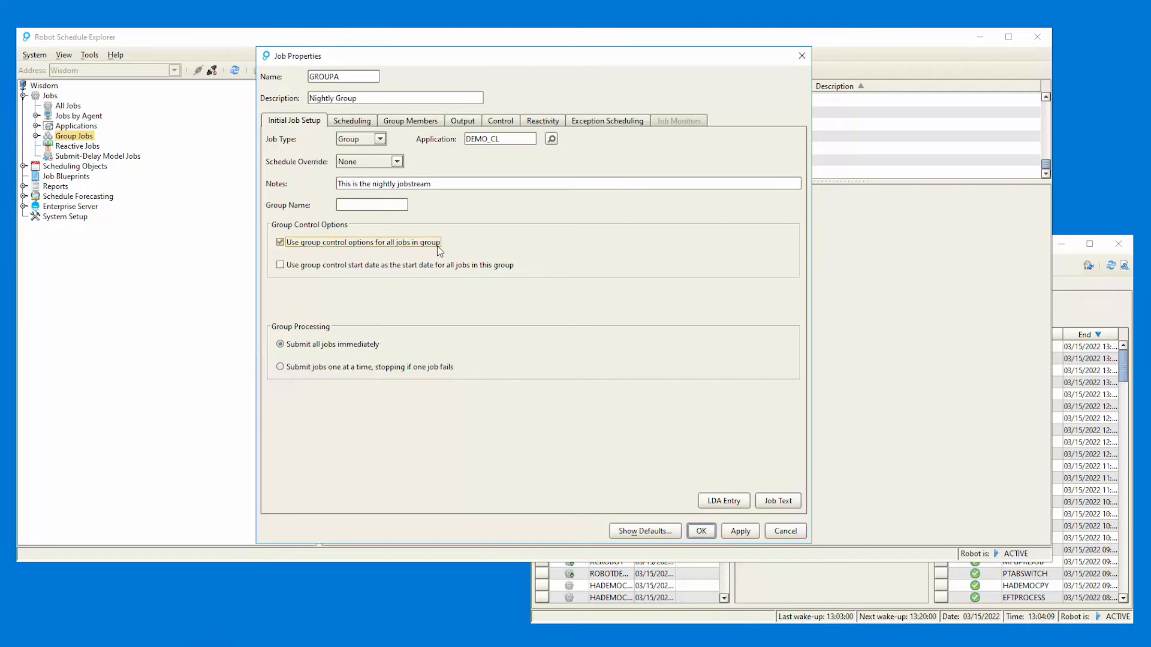
click(502, 121)
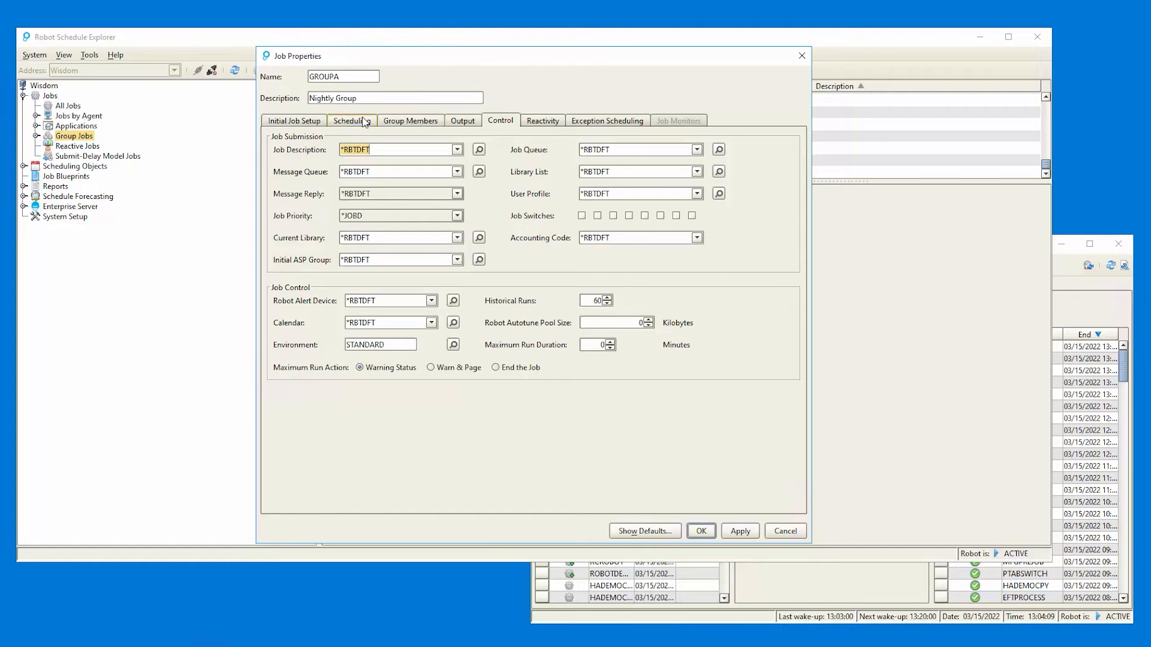
click(294, 121)
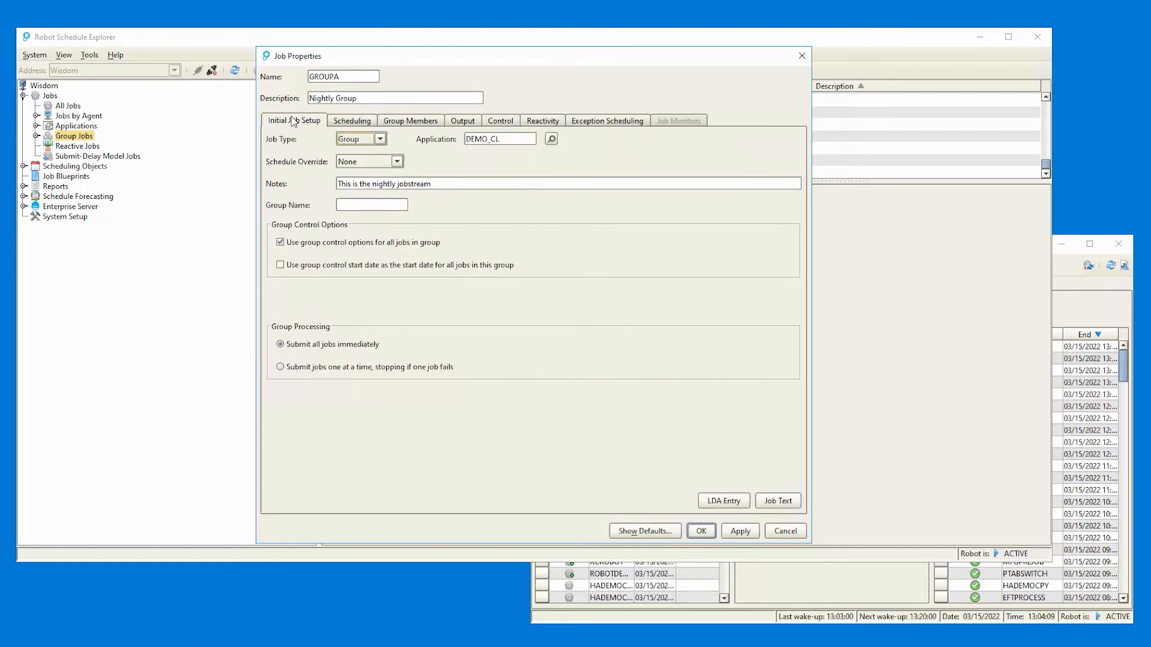
click(280, 242)
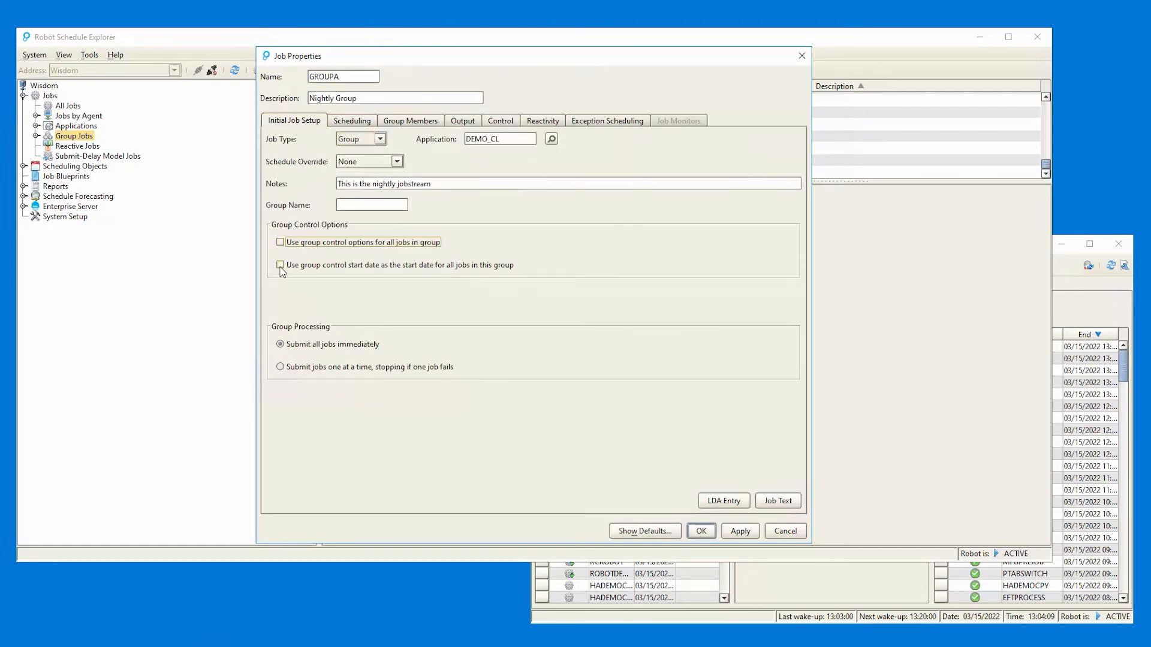
click(286, 266)
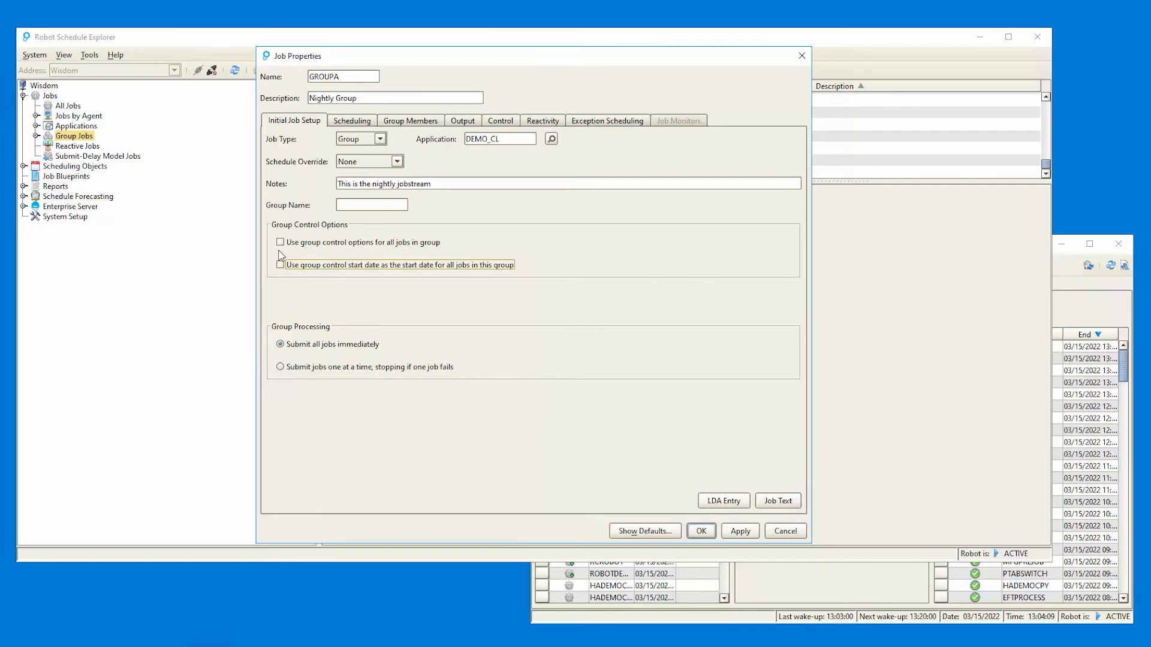
Set group processing to submit jobs one at a time, stopping if one fails, and add JOBA, JOBB and JOBC as members.
click(280, 340)
click(281, 367)
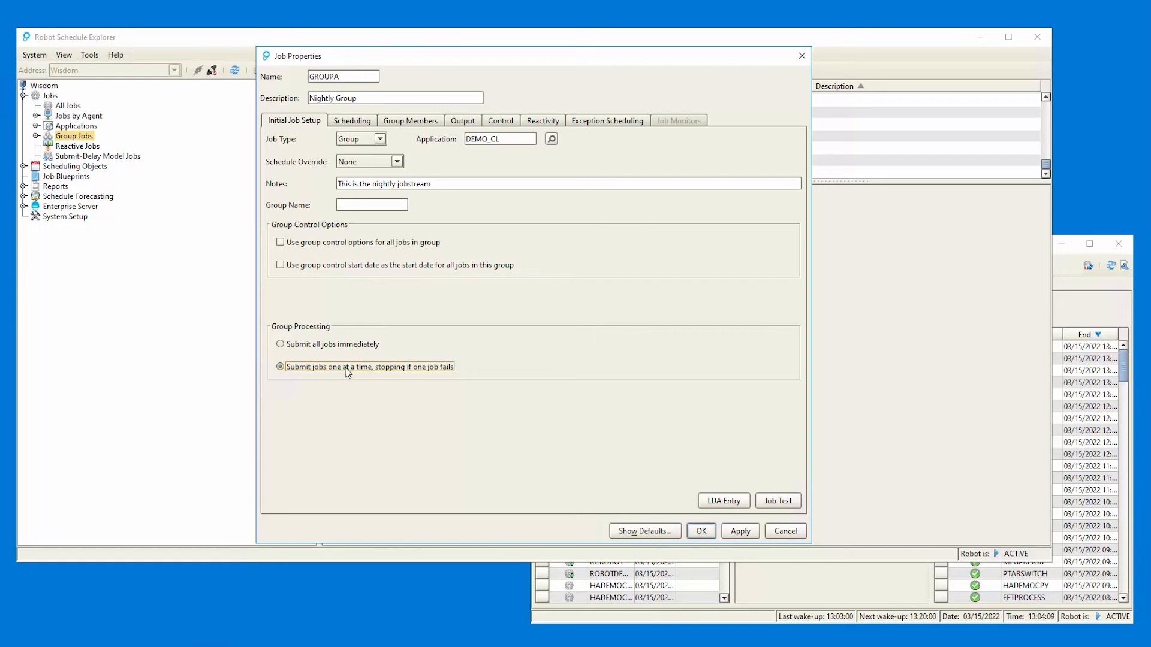
click(412, 122)
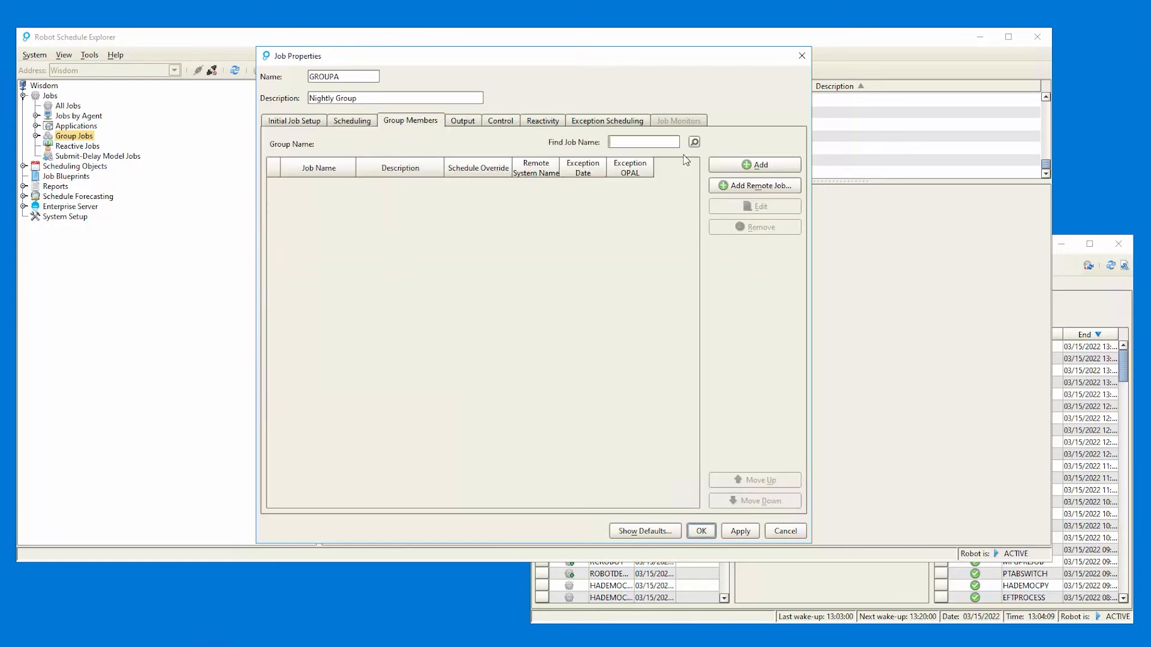
click(751, 166)
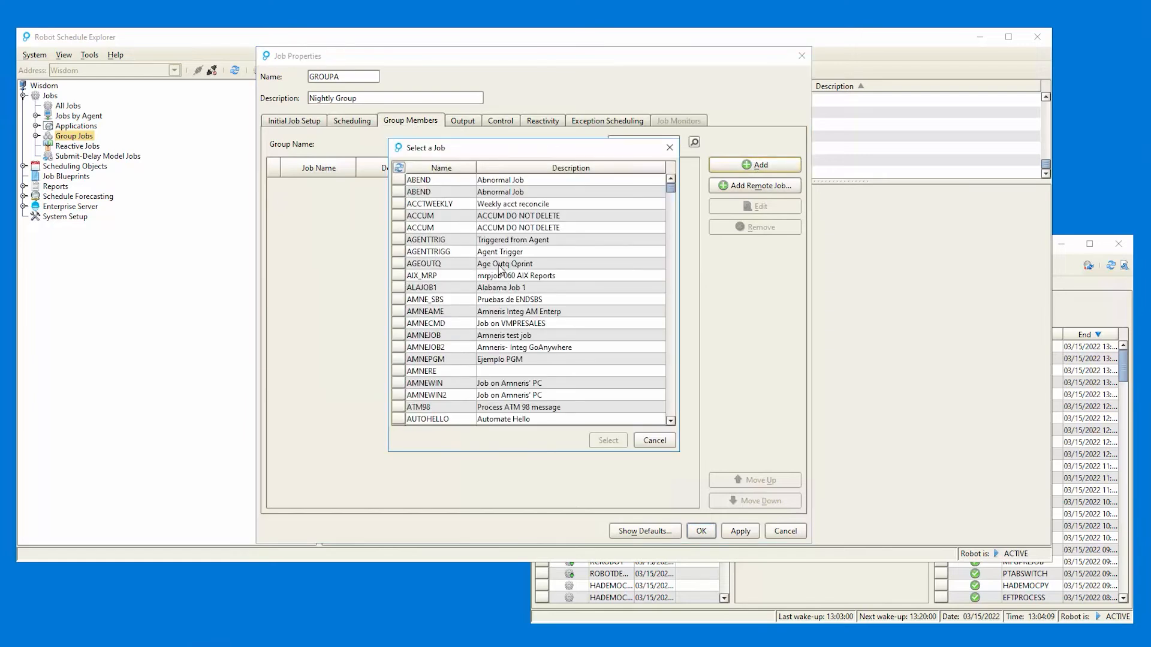
scroll(497, 264, down, 5)
scroll(497, 263, down, 10)
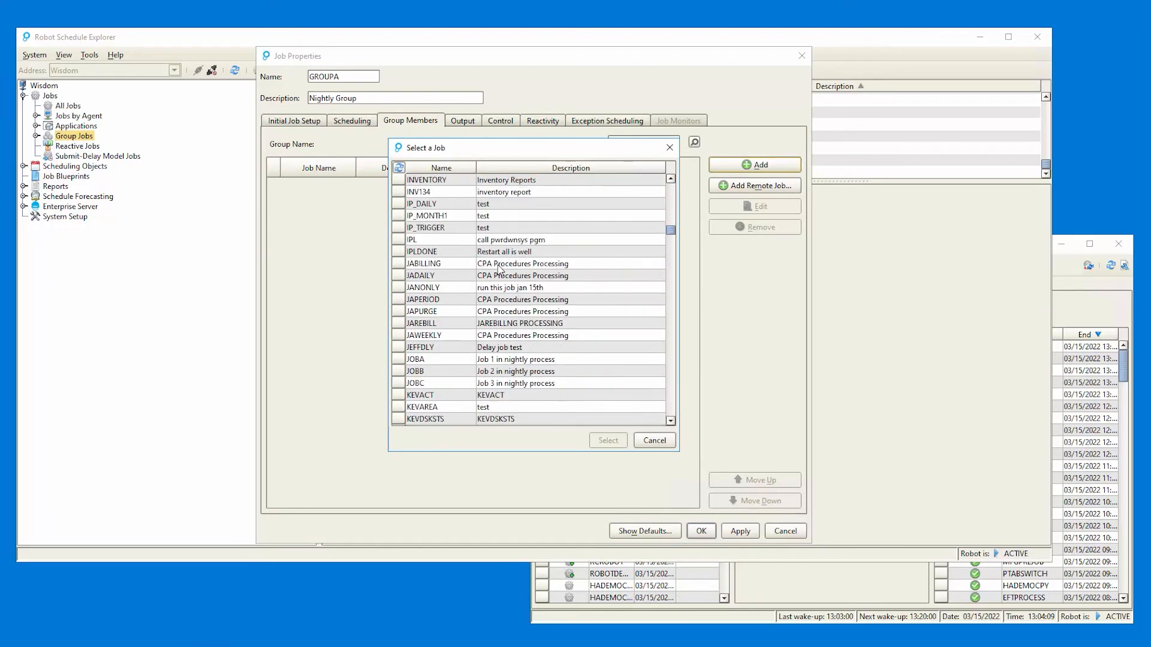
click(423, 359)
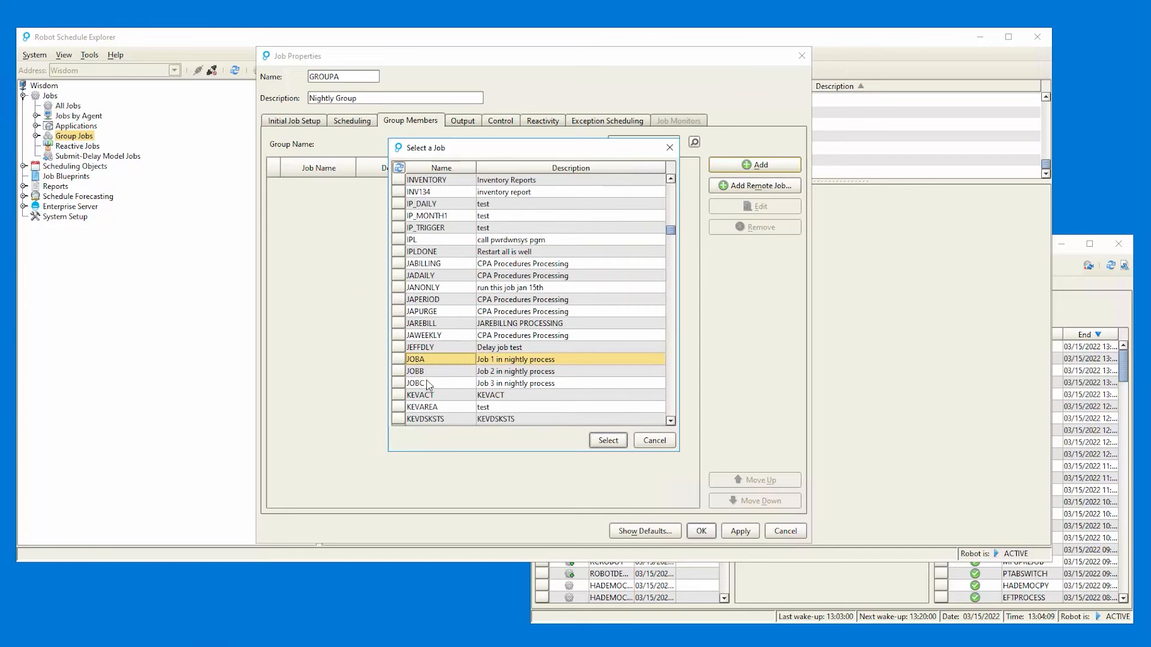
shift+click(428, 384)
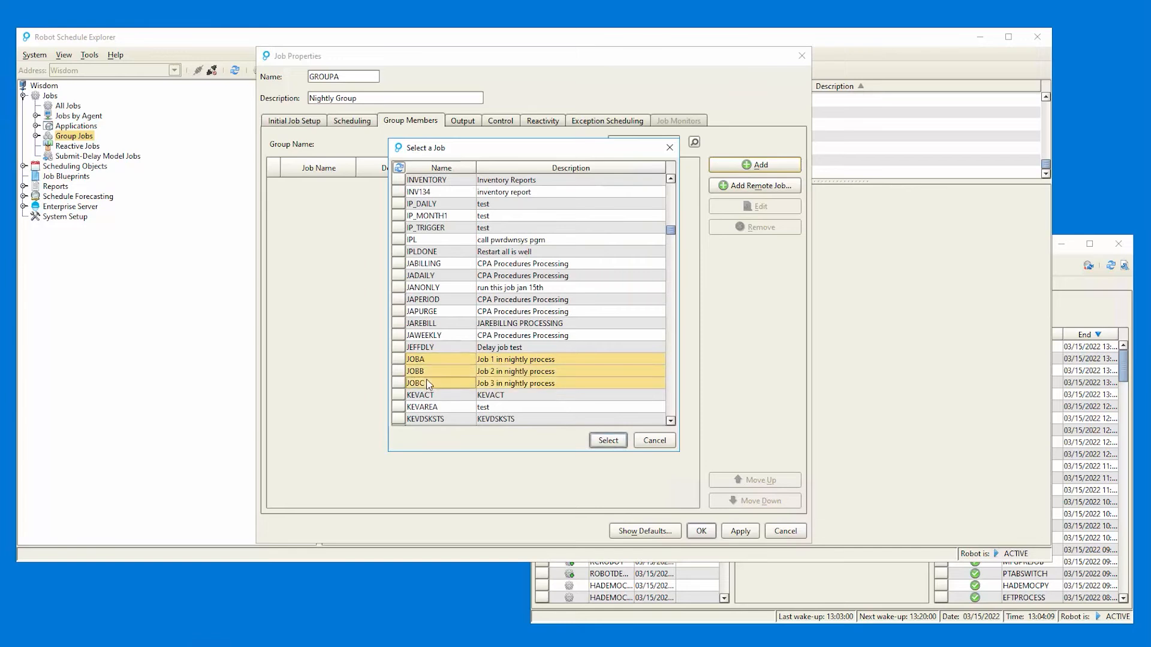
click(607, 440)
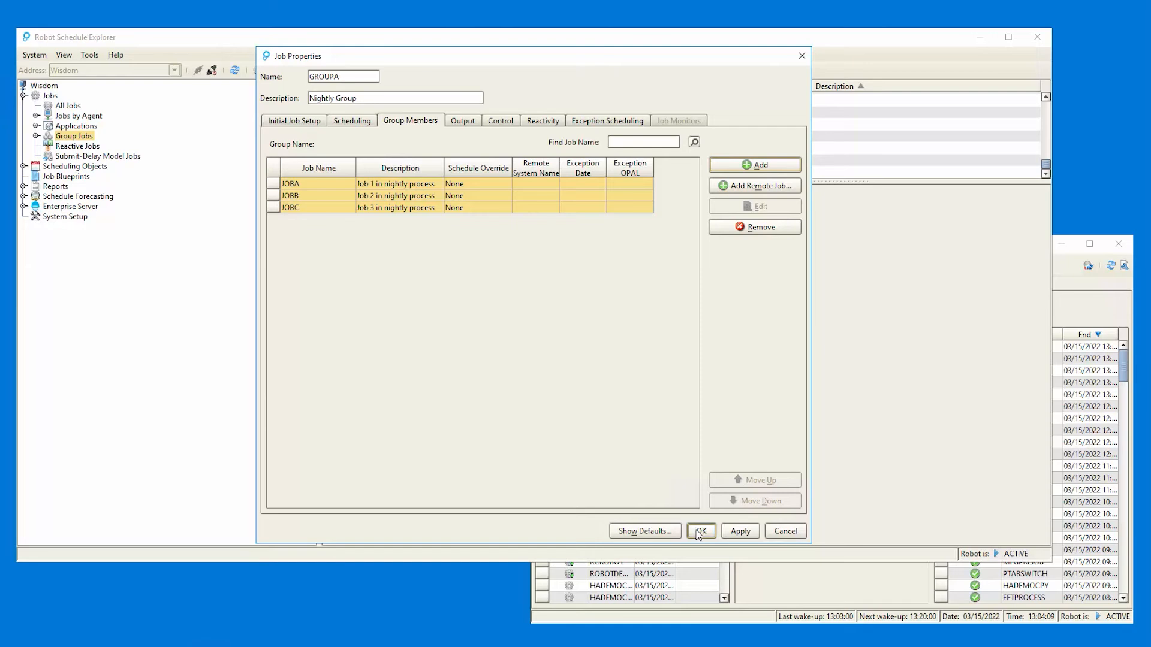
Set the group name to GROUPA and save the new group job.
click(294, 121)
click(370, 203)
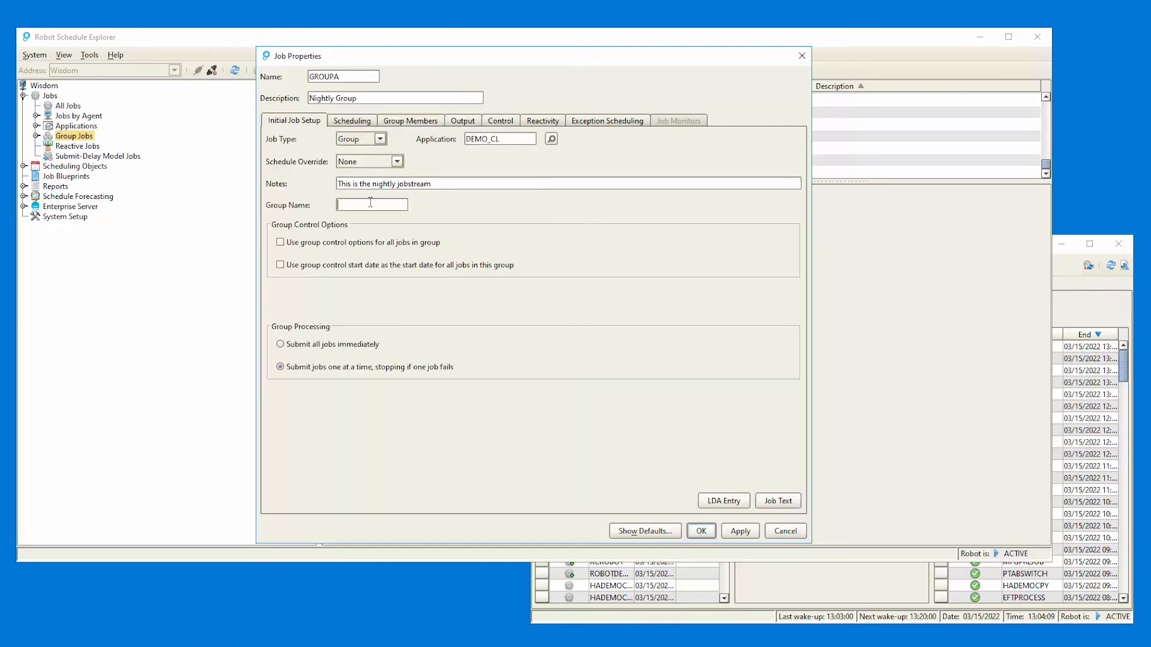
text(GROUPA)
click(705, 532)
Reopen GROUPA's properties and schedule it every week on Monday, Tuesday, Wednesday, Thursday and Friday.
scroll(447, 146, up, 5)
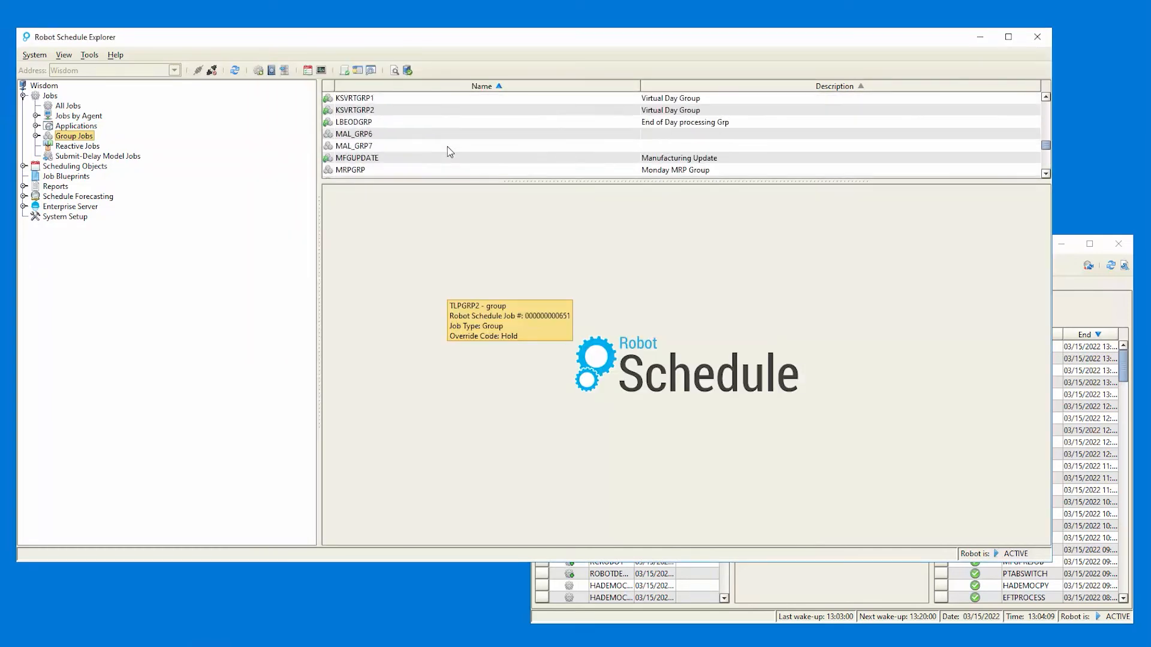
scroll(447, 147, up, 6)
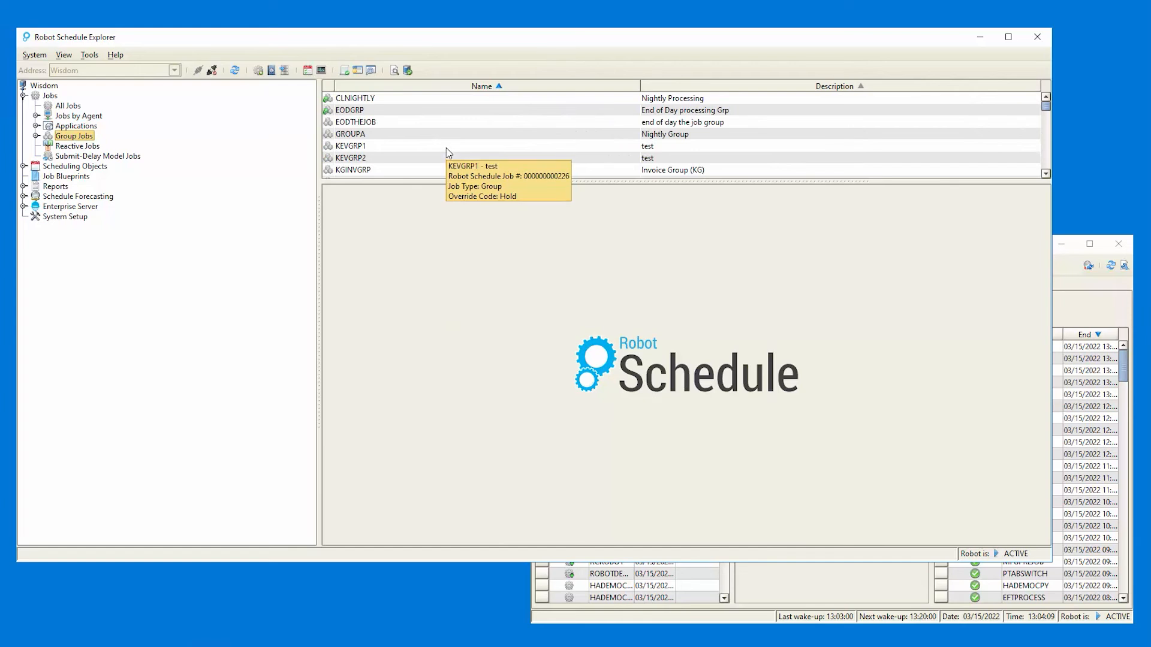
click(401, 135)
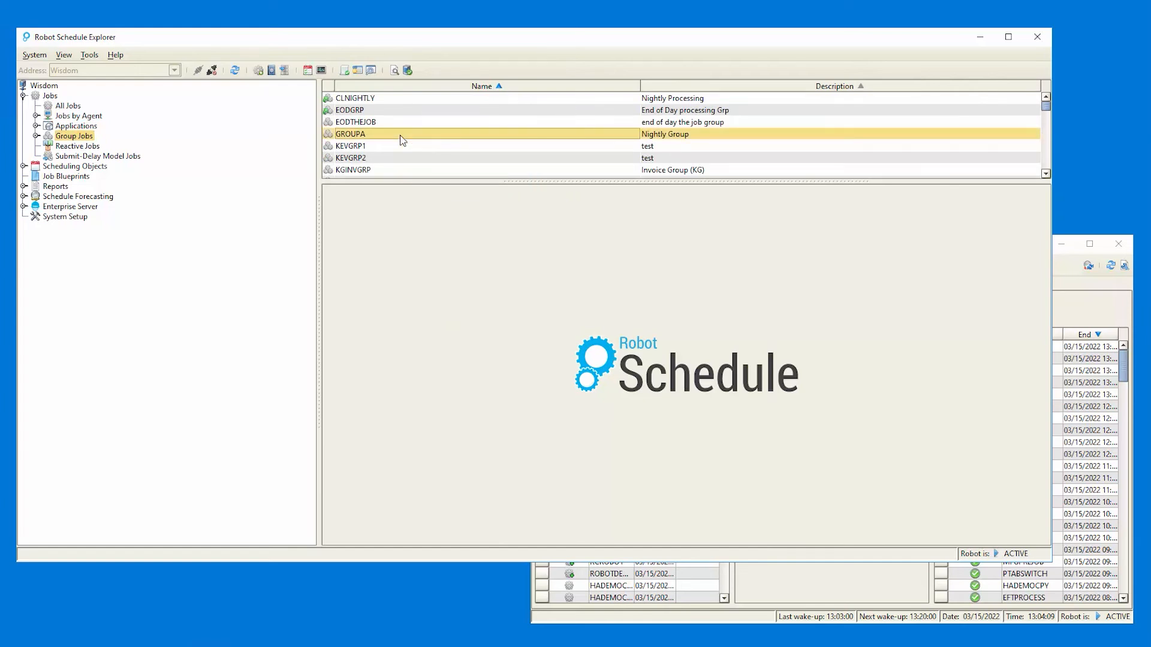
double_click(400, 134)
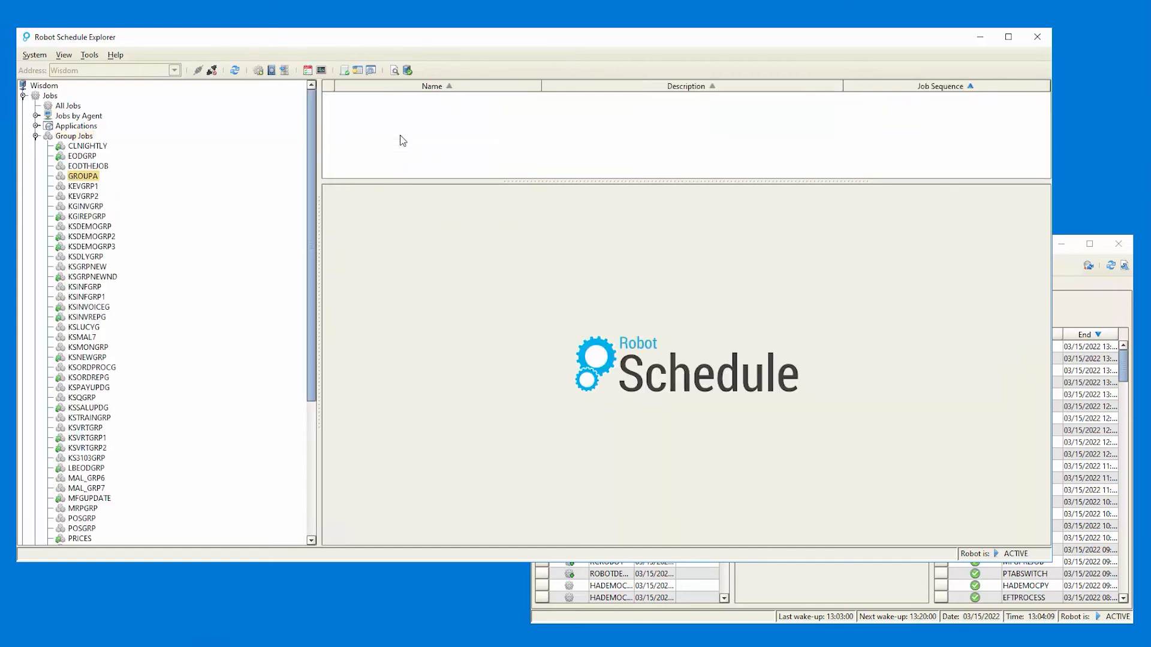
right_click(84, 177)
click(181, 184)
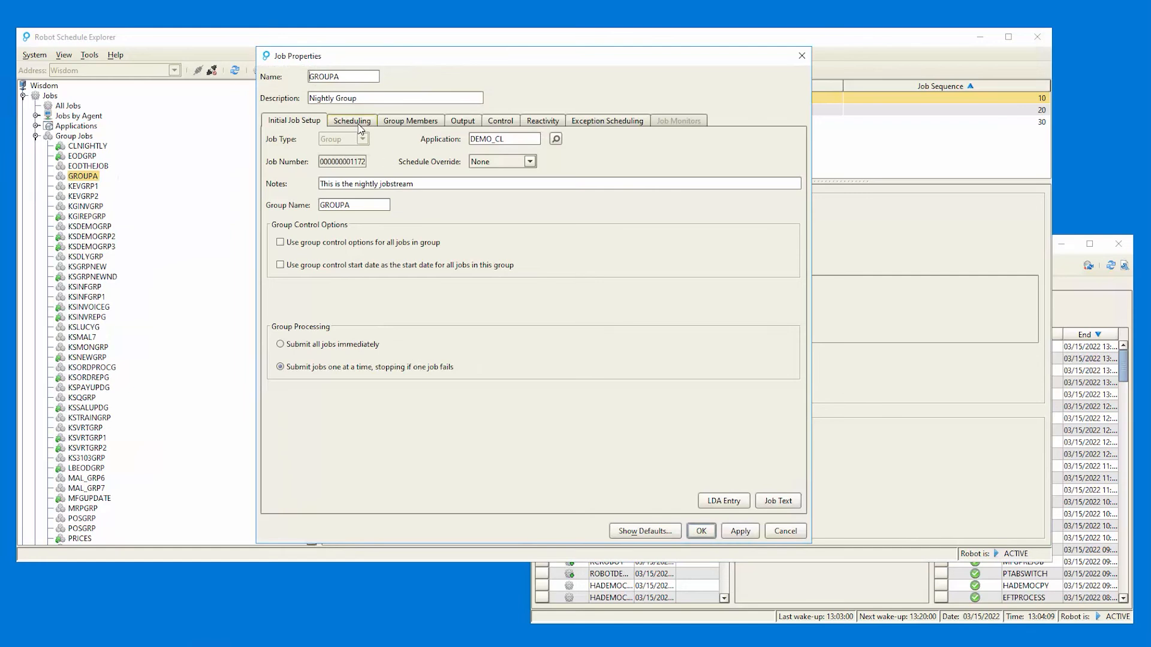
click(360, 124)
click(410, 153)
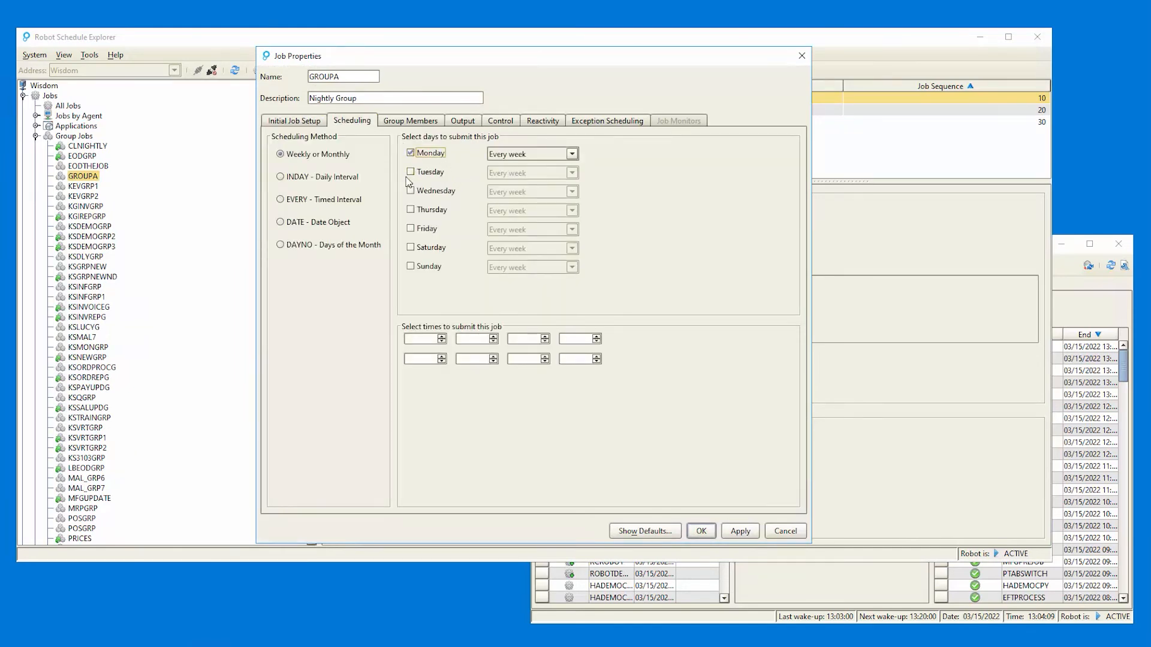
click(410, 172)
click(411, 191)
click(410, 209)
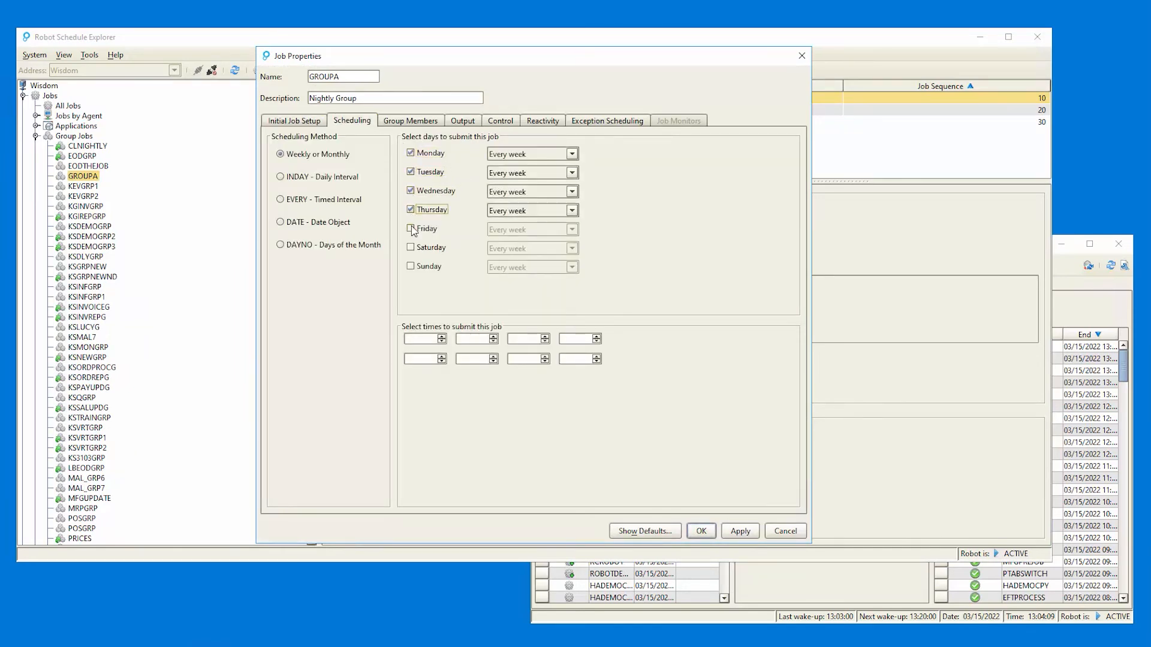
click(411, 228)
Set GROUPA's first submission time to 1800, review its group members and save the properties.
click(420, 340)
text(1806)
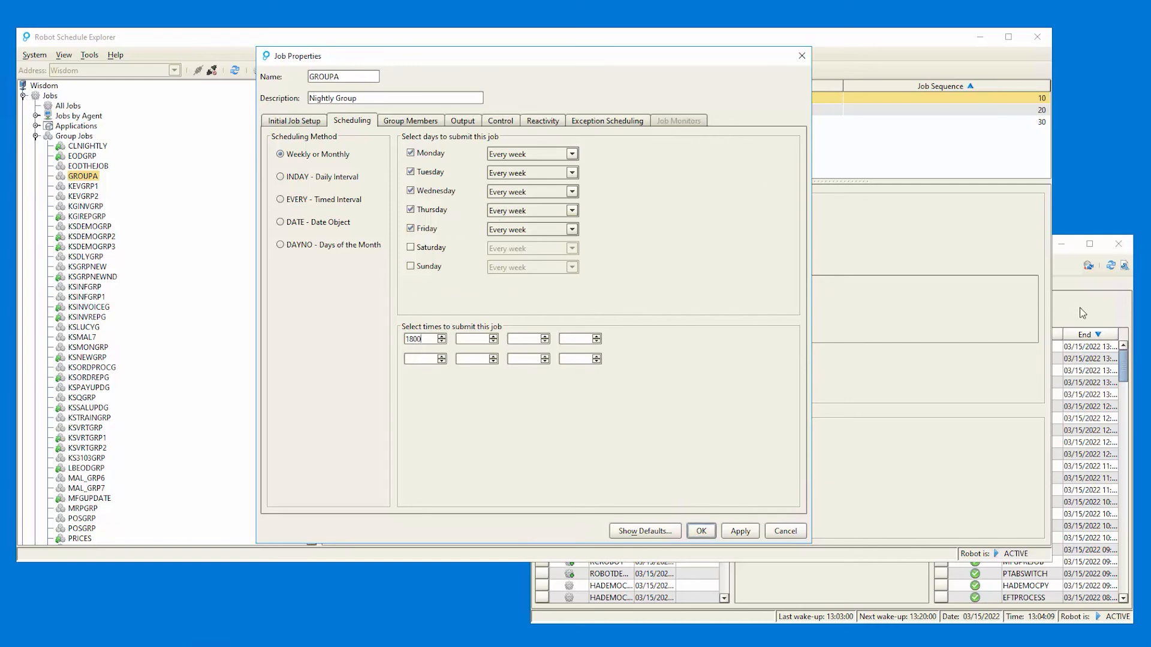
click(411, 122)
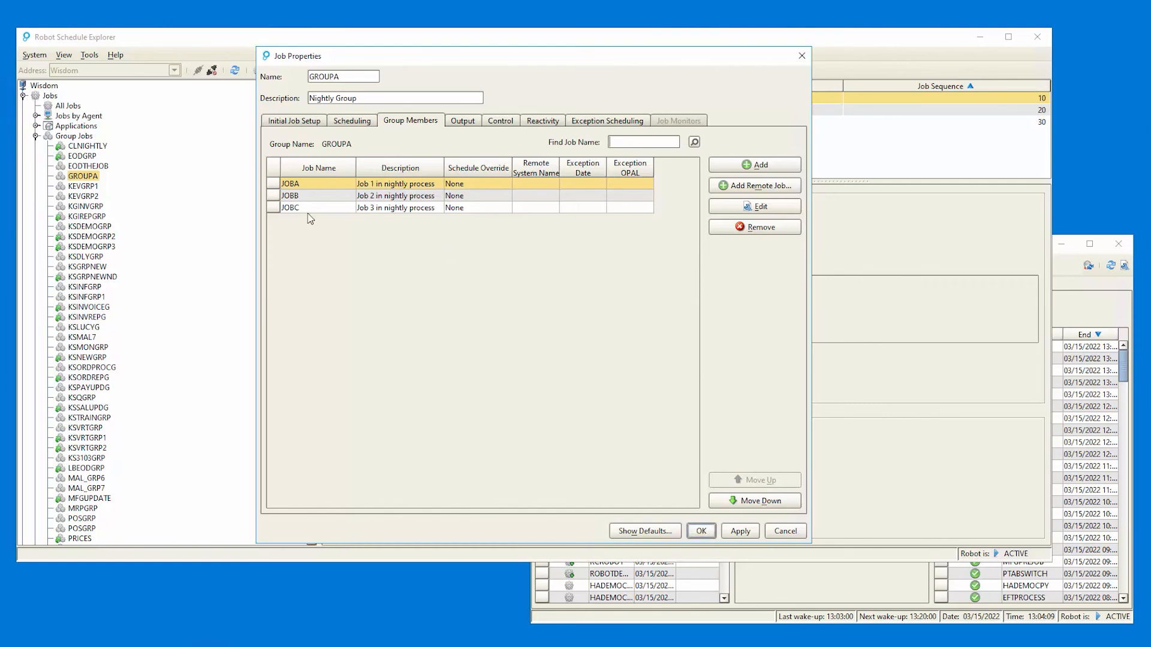
click(701, 531)
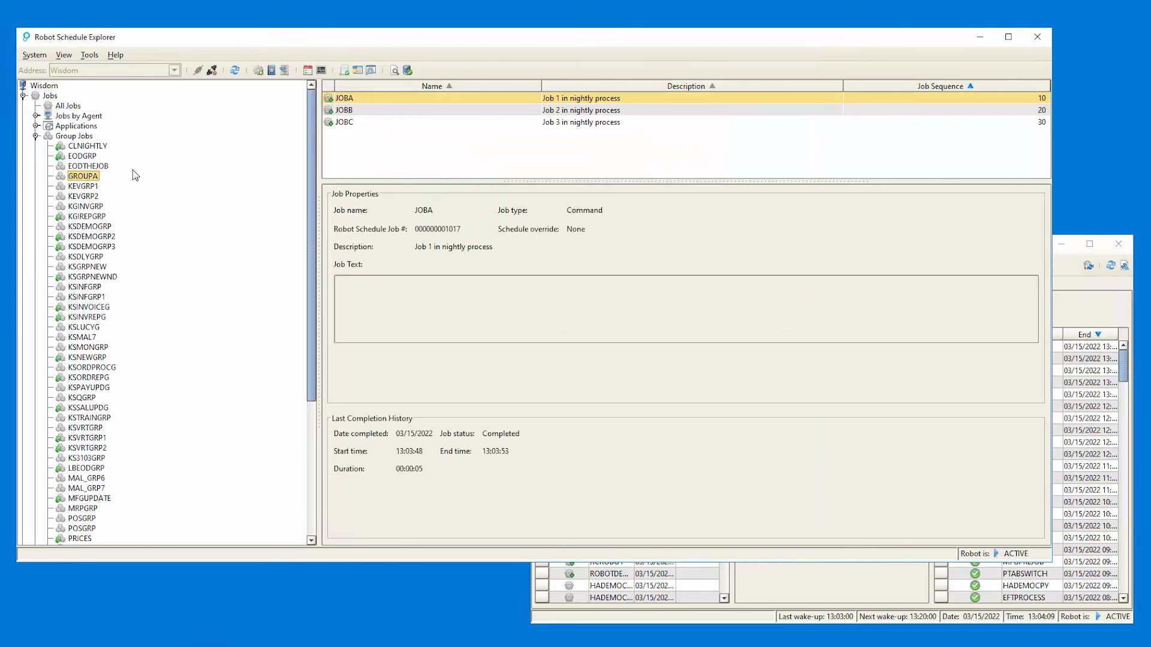
Run the group job GROUPA immediately with a Do Job Now override.
right_click(91, 175)
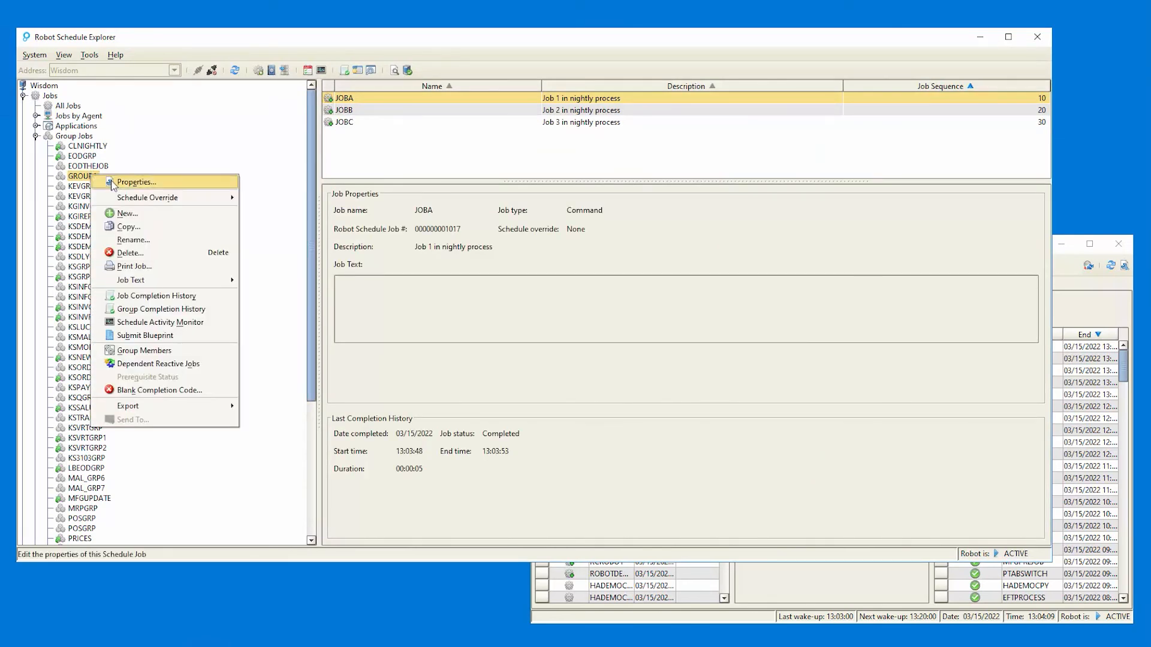
mouse_move(126, 197)
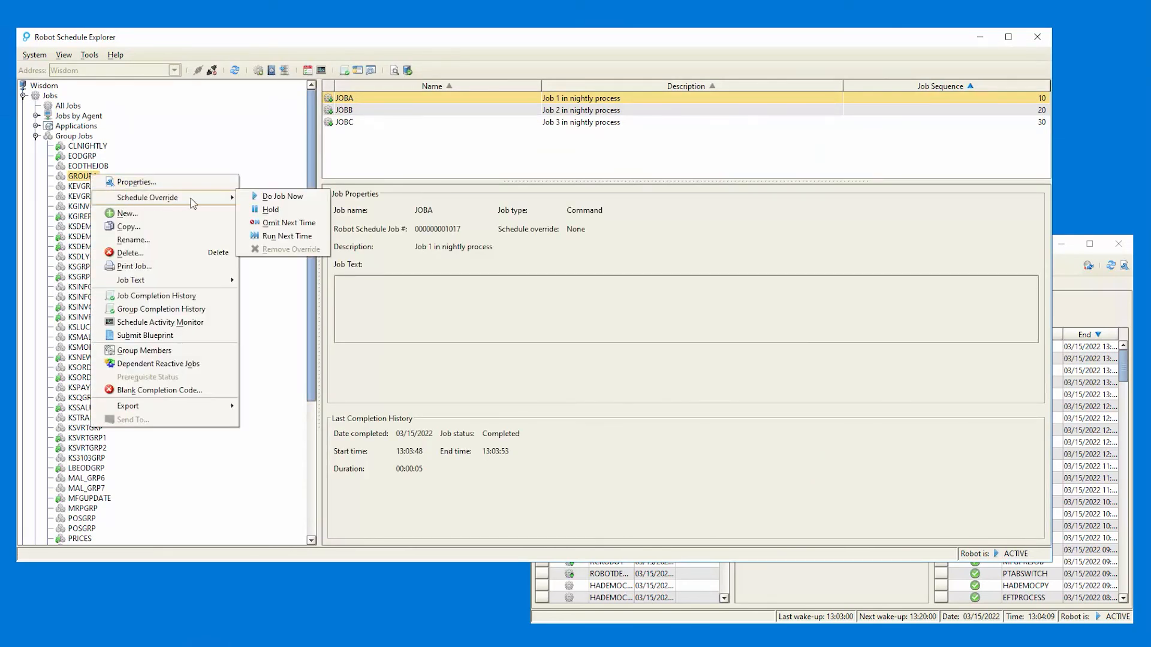
click(296, 195)
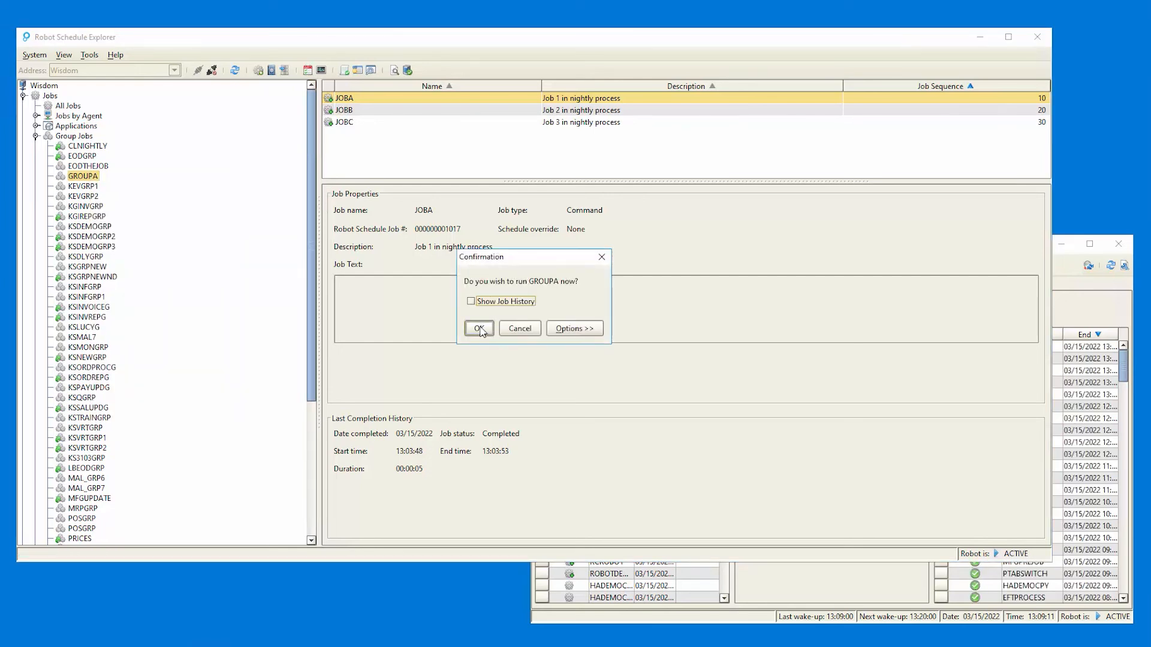
click(479, 328)
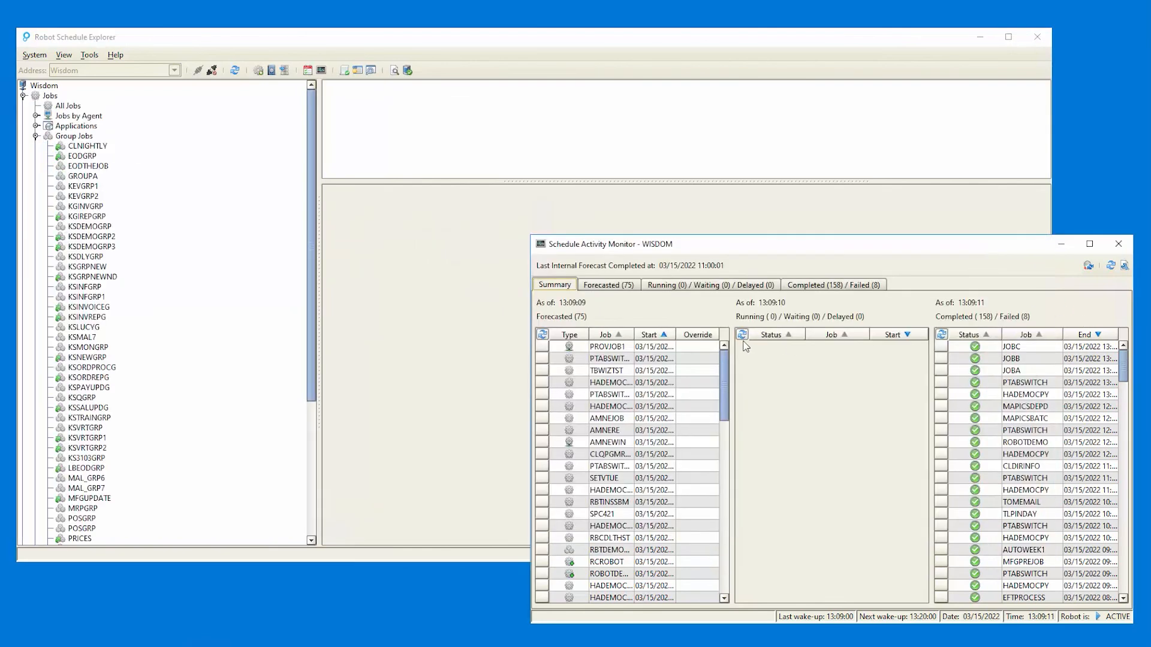
Refresh the running and completed job lists in the Schedule Activity Monitor to follow GROUPA and its members through to completion.
click(742, 335)
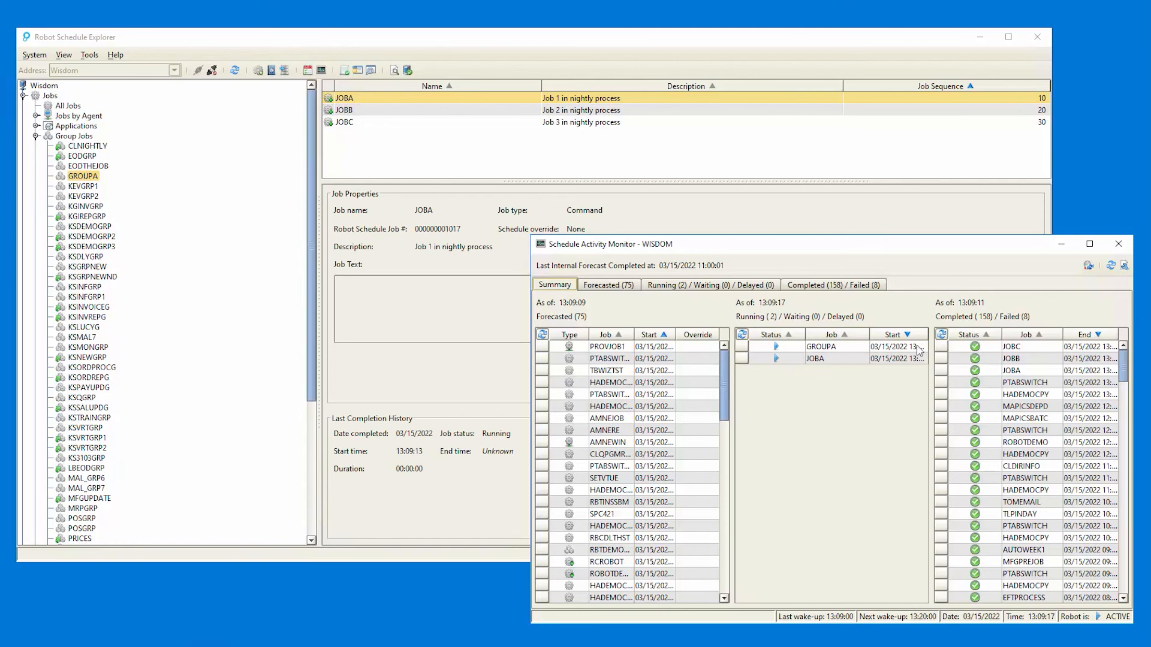
click(942, 335)
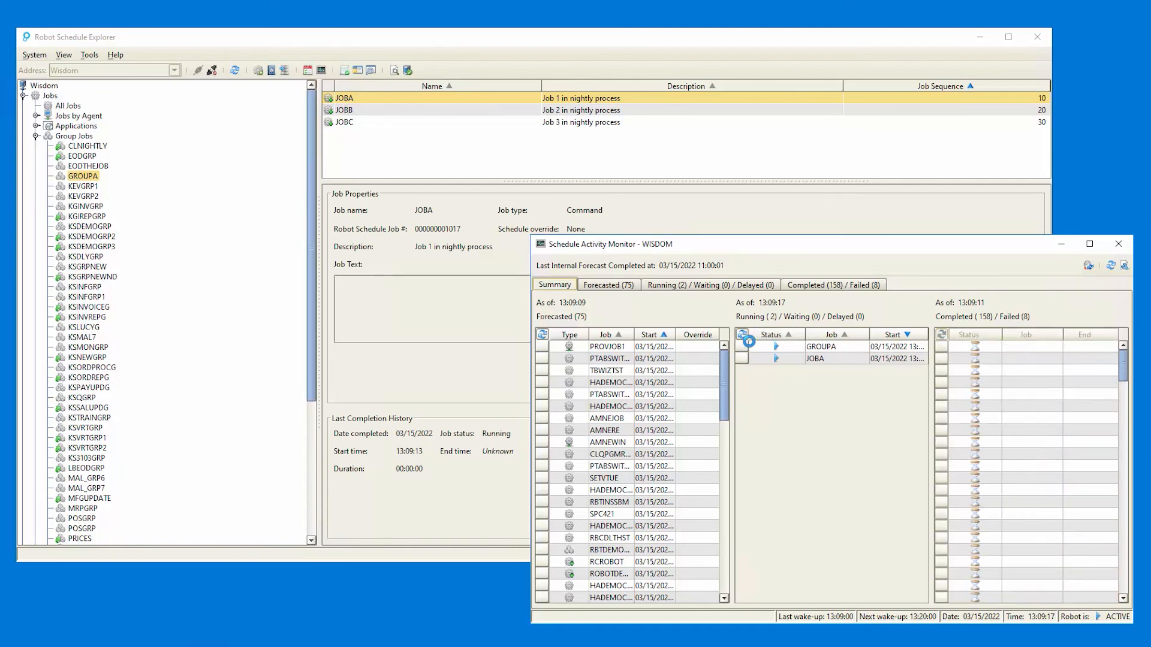
click(742, 335)
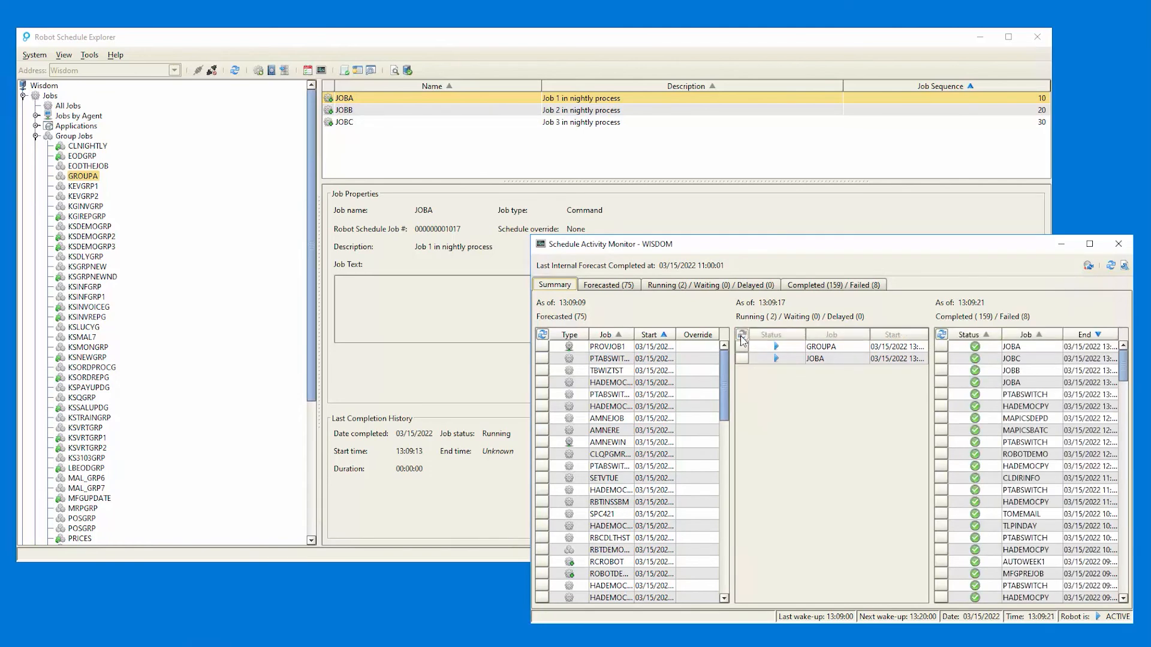
click(741, 340)
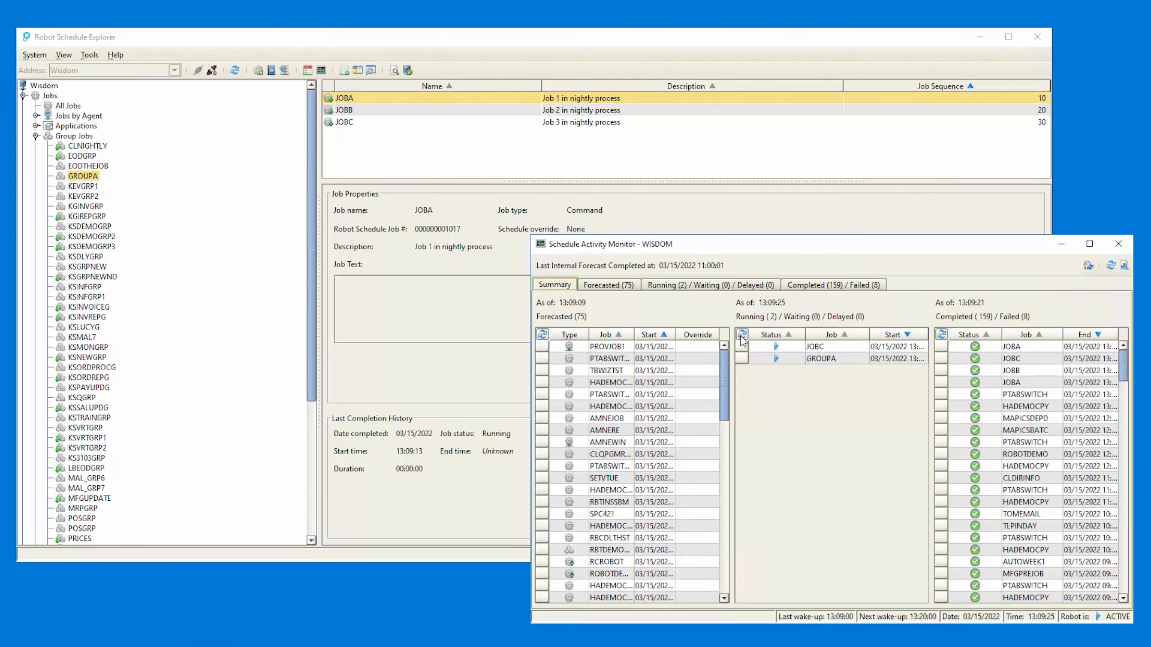
click(742, 337)
click(941, 335)
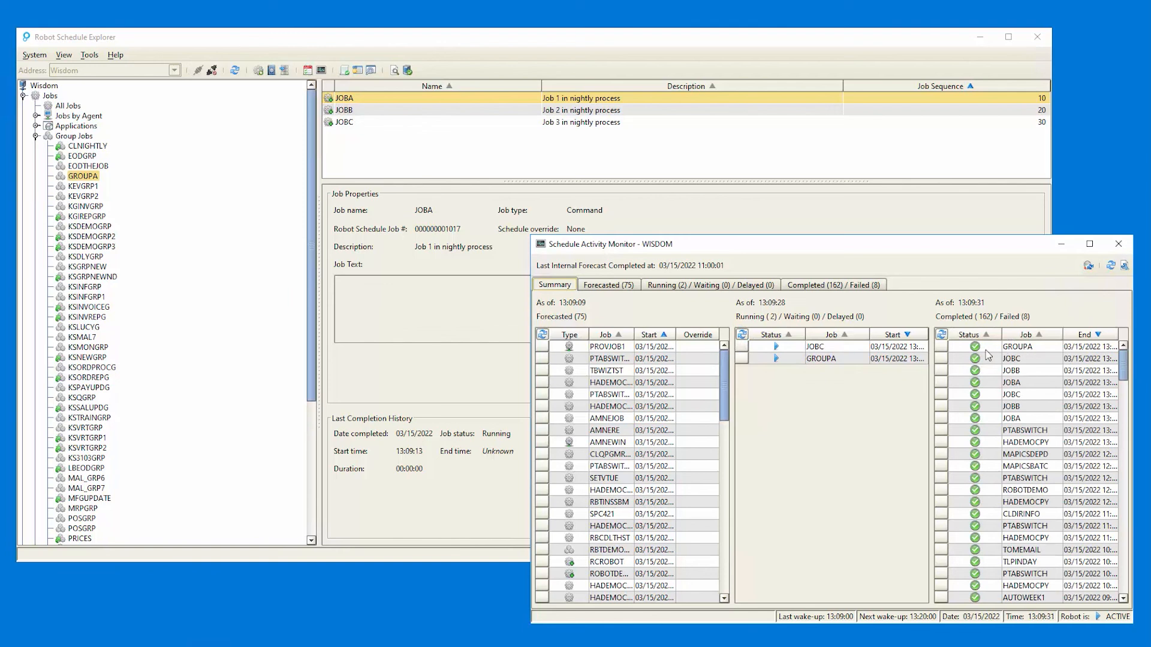
click(742, 335)
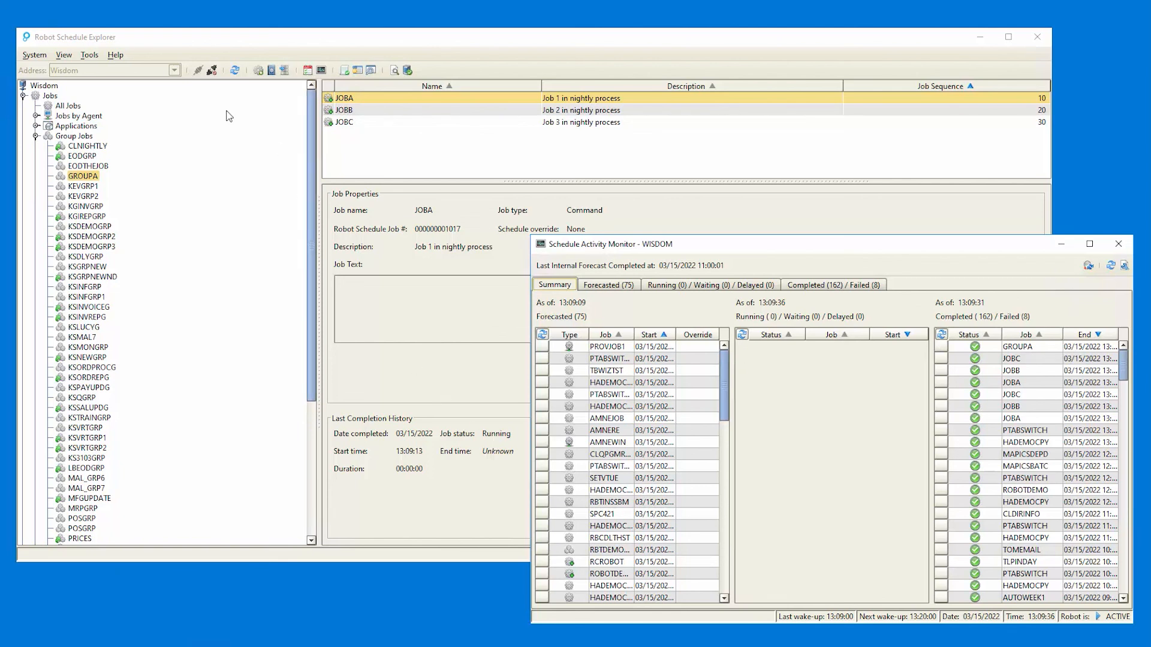
Collapse the Jobs tree and open the job blueprint for Application ACCOUNTING.
click(24, 97)
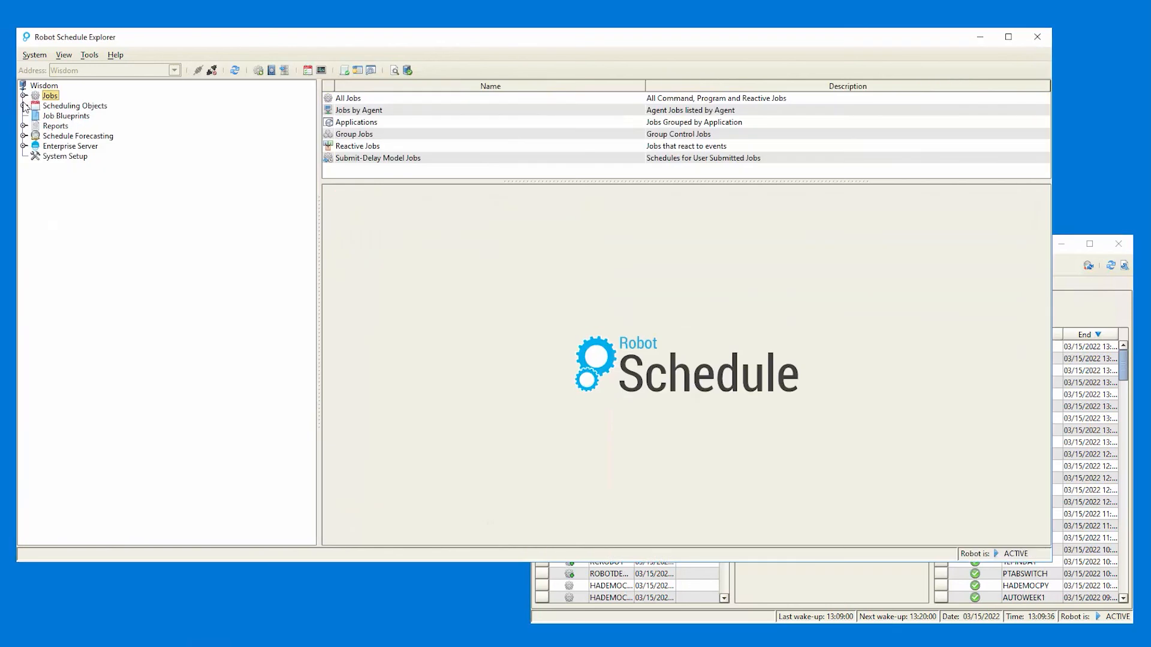
click(55, 116)
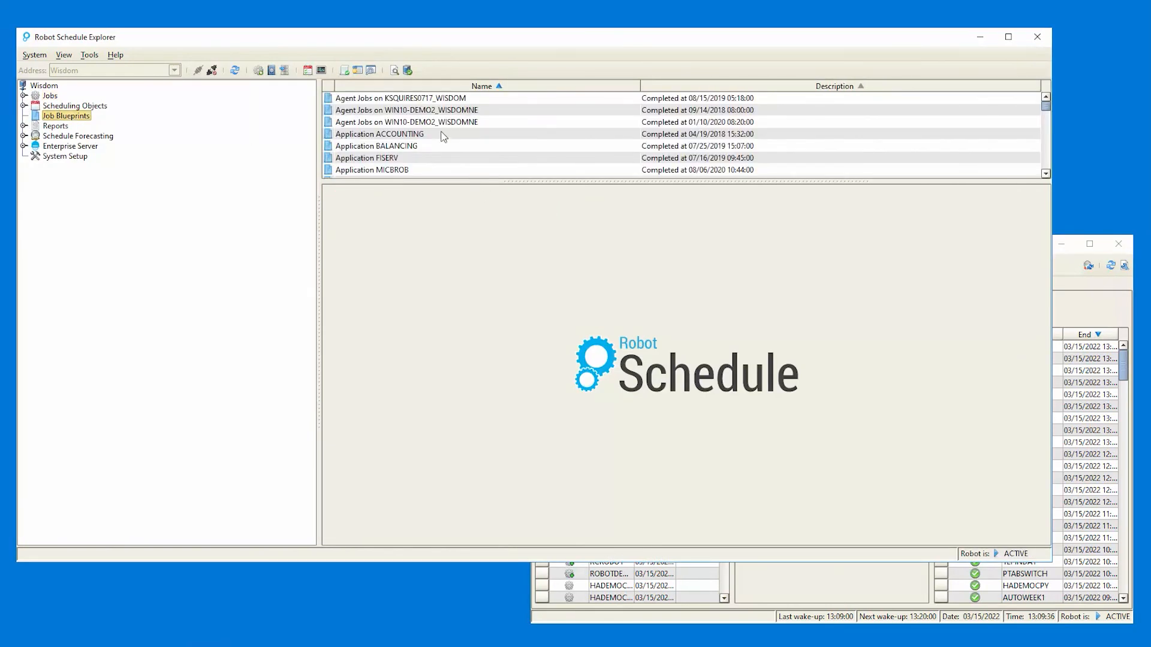
double_click(439, 134)
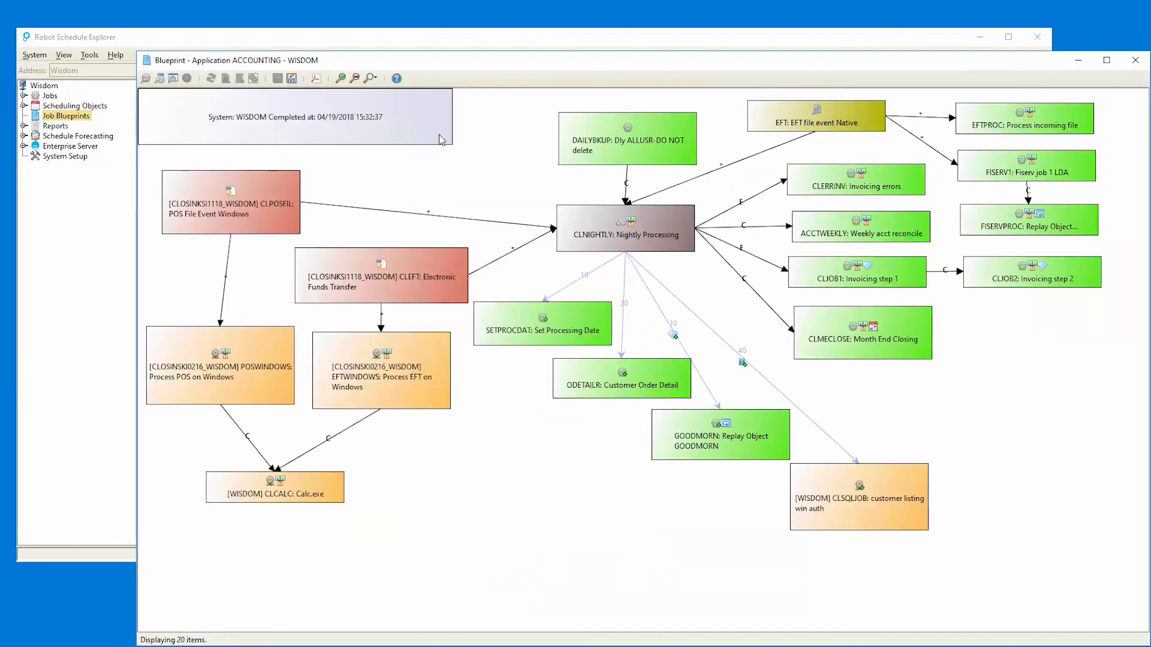